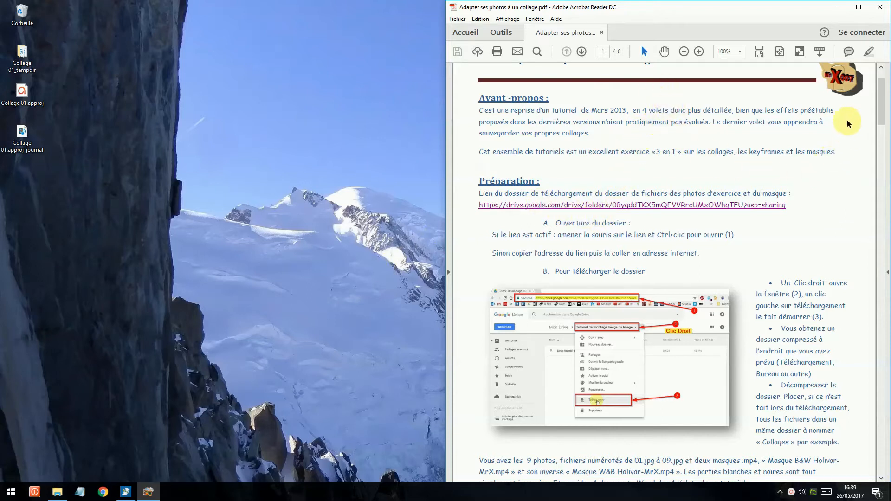
- Read the tutorial PDF's introduction and preparation section, and open its Google Drive link to the exercise files
{"action": "left_click_drag", "start_coordinate": [881, 114], "coordinate": [883, 98]}
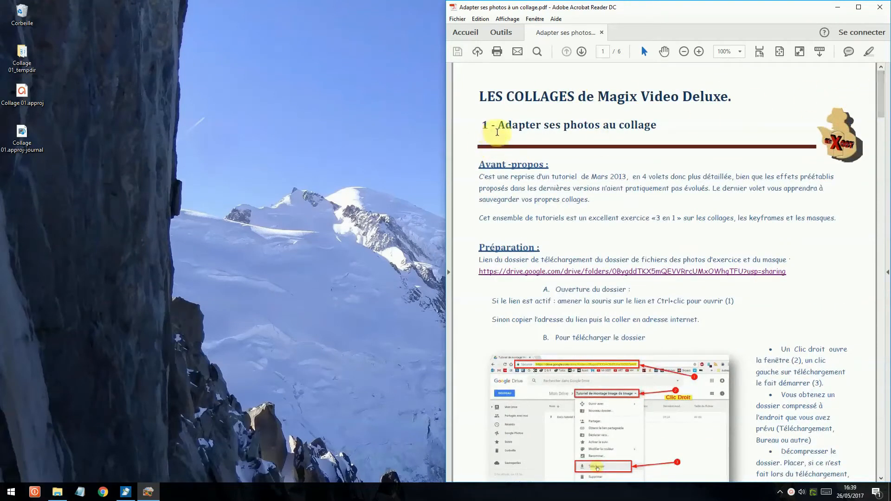
{"action": "left_click_drag", "start_coordinate": [880, 97], "coordinate": [881, 103]}
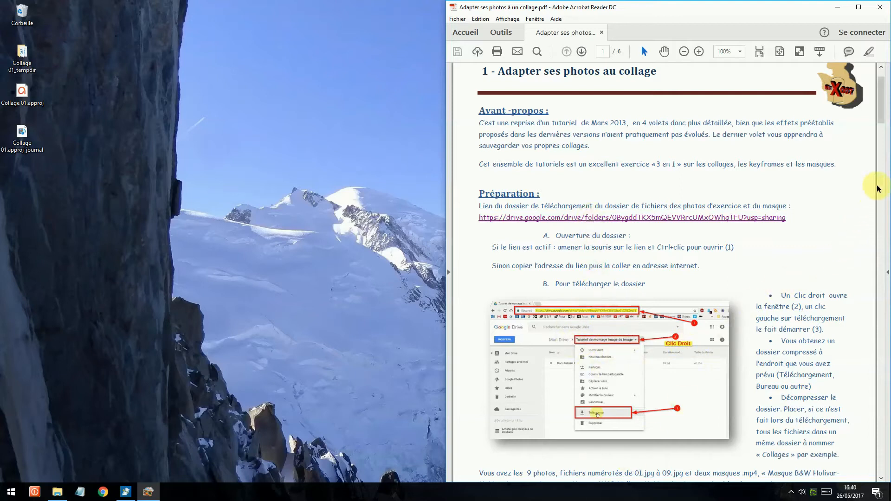
{"action": "left_click_drag", "start_coordinate": [882, 120], "coordinate": [882, 125]}
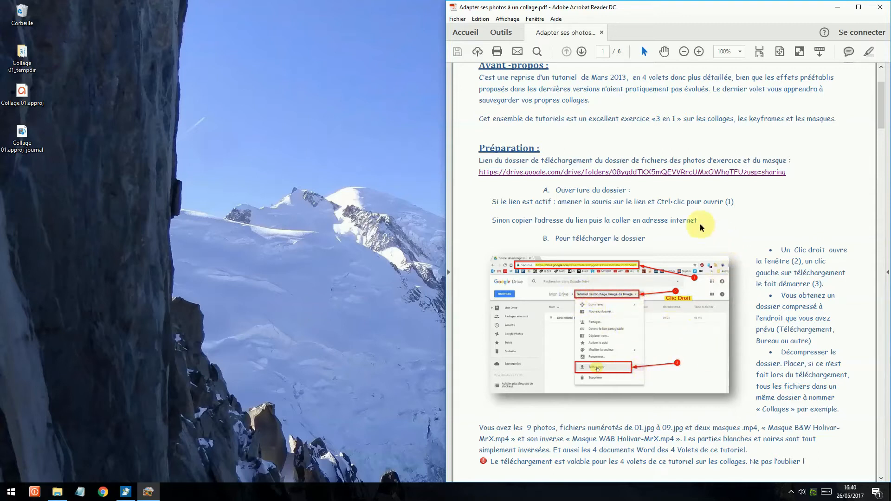
{"action": "left_click", "coordinate": [632, 174]}
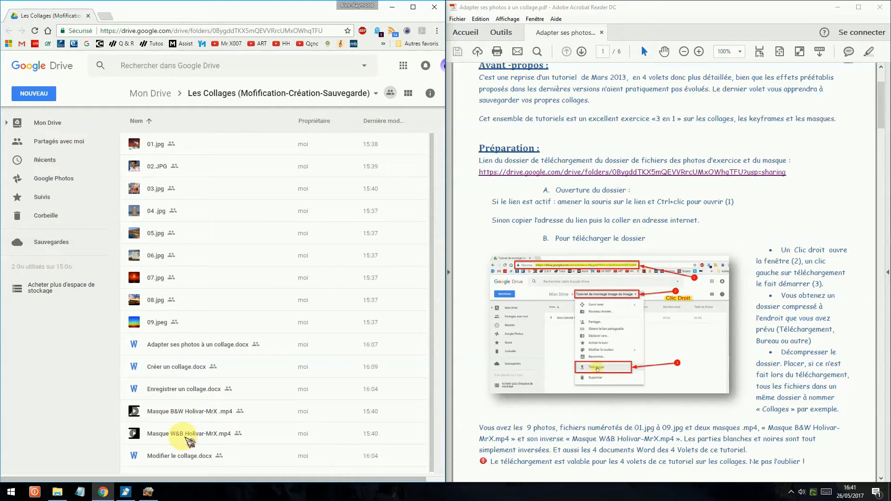
- Download the whole shared Drive folder to the desktop as "Les Collages.zip" and close the browser
{"action": "double_click", "coordinate": [229, 344]}
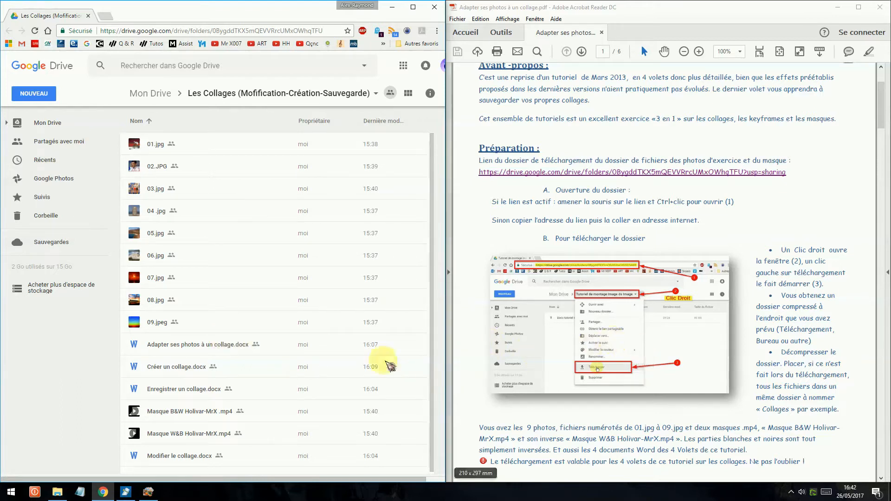
{"action": "right_click", "coordinate": [222, 94]}
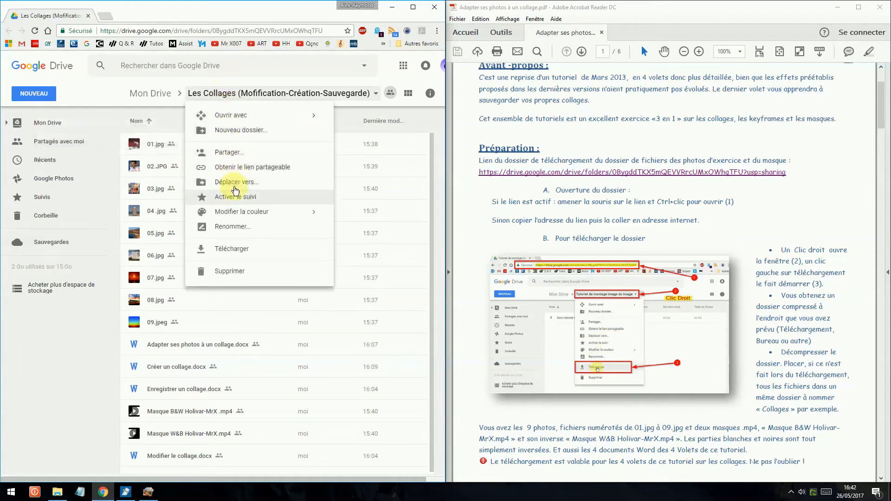
{"action": "left_click", "coordinate": [232, 250]}
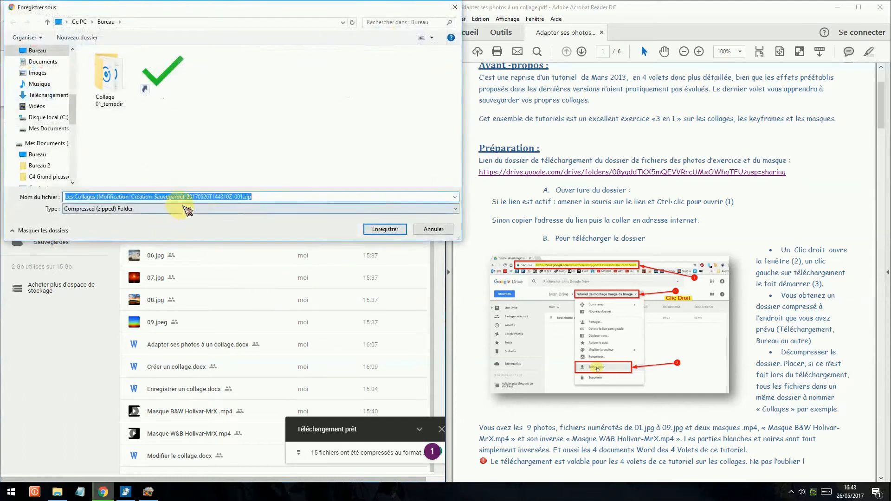
{"action": "left_click_drag", "start_coordinate": [242, 194], "coordinate": [98, 196]}
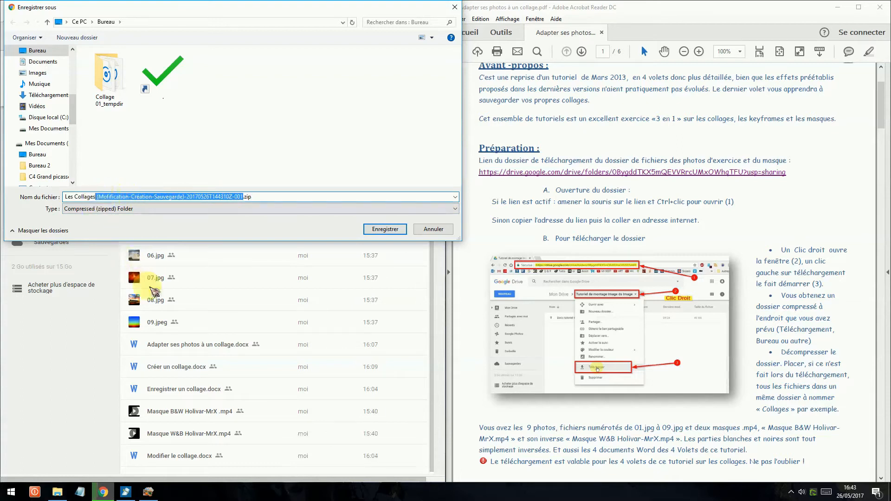
{"action": "key", "text": "BackSpace"}
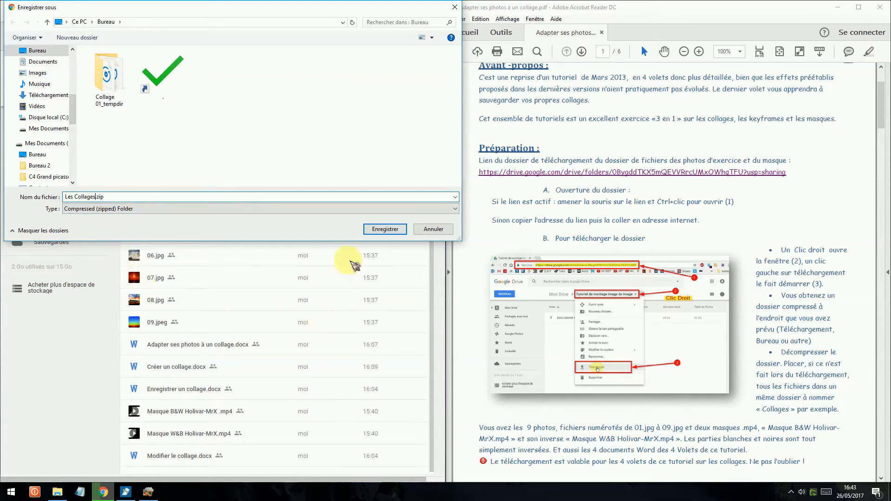
{"action": "left_click", "coordinate": [385, 230]}
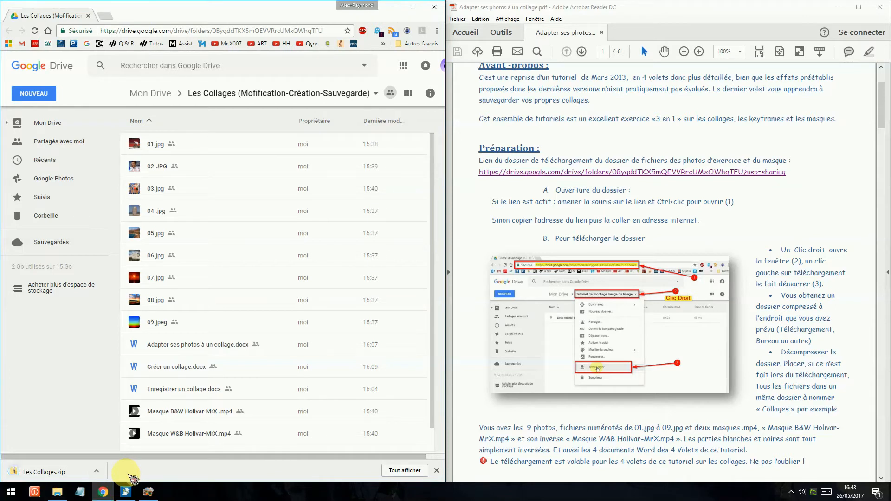
{"action": "left_click", "coordinate": [438, 9]}
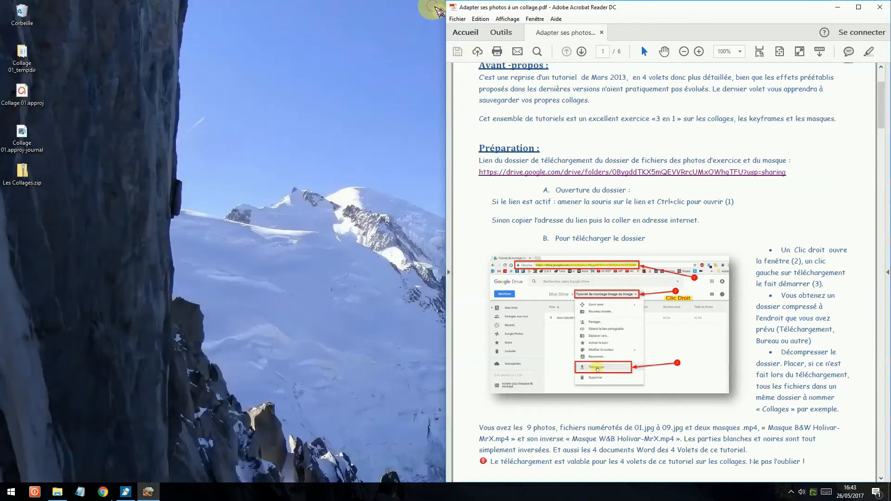
- Extract Les Collages.zip to D:\Desktop\Les Collages and open the extracted subfolder with the exercise files
{"action": "right_click", "coordinate": [29, 177]}
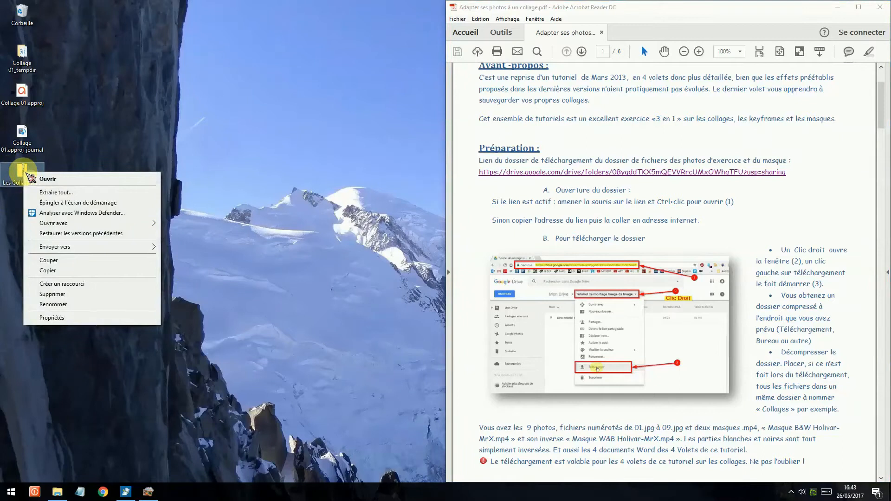
{"action": "left_click", "coordinate": [53, 192]}
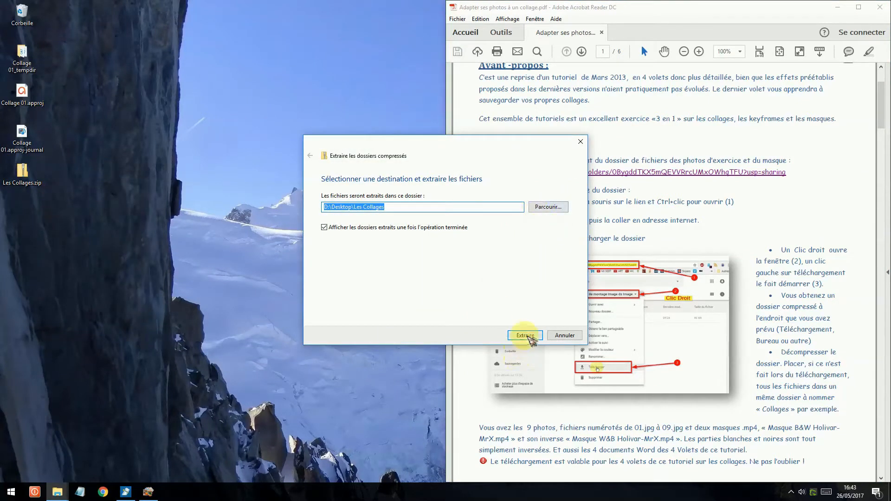
{"action": "left_click", "coordinate": [525, 336]}
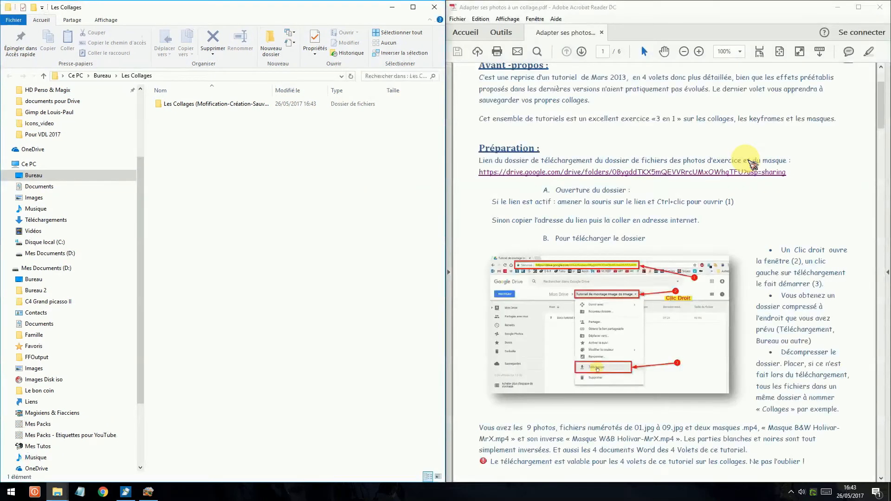
{"action": "double_click", "coordinate": [237, 107]}
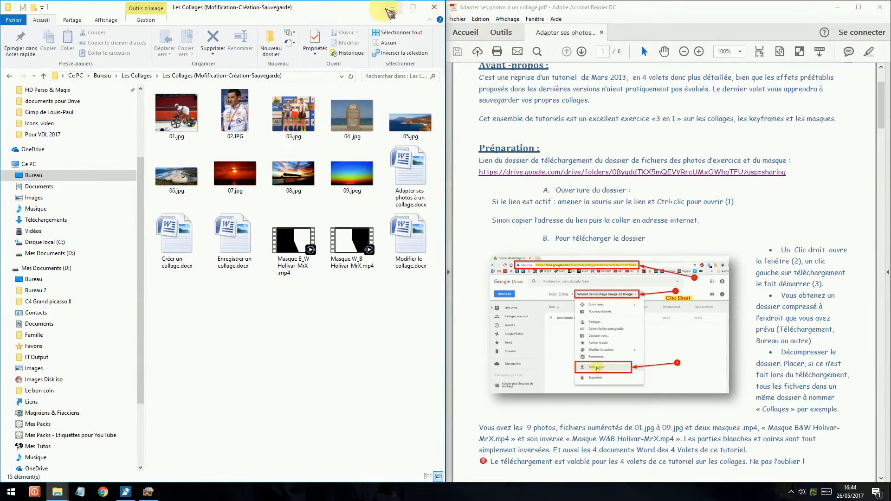
- Put the PDF out of the way and set the exercise folder window beside MAGIX Vidéo deluxe Premium
{"action": "left_click_drag", "start_coordinate": [736, 14], "coordinate": [17, 40]}
{"action": "left_click_drag", "start_coordinate": [374, 14], "coordinate": [772, 28]}
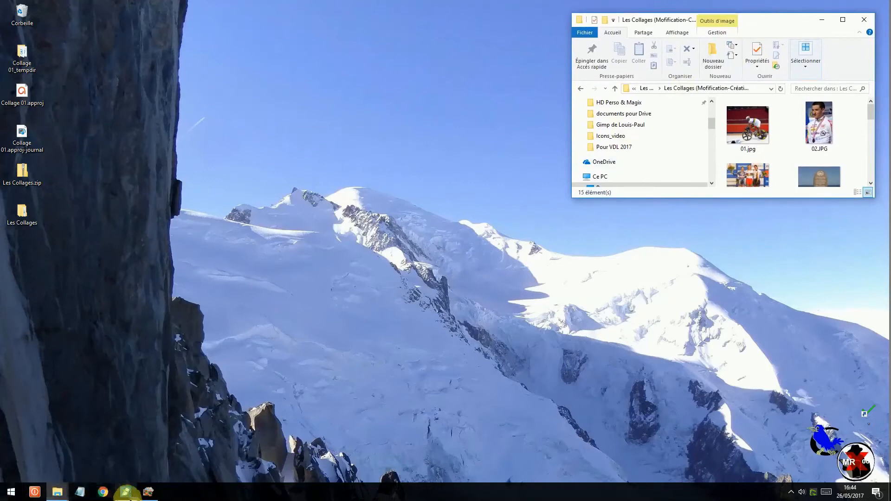
{"action": "left_click", "coordinate": [125, 492]}
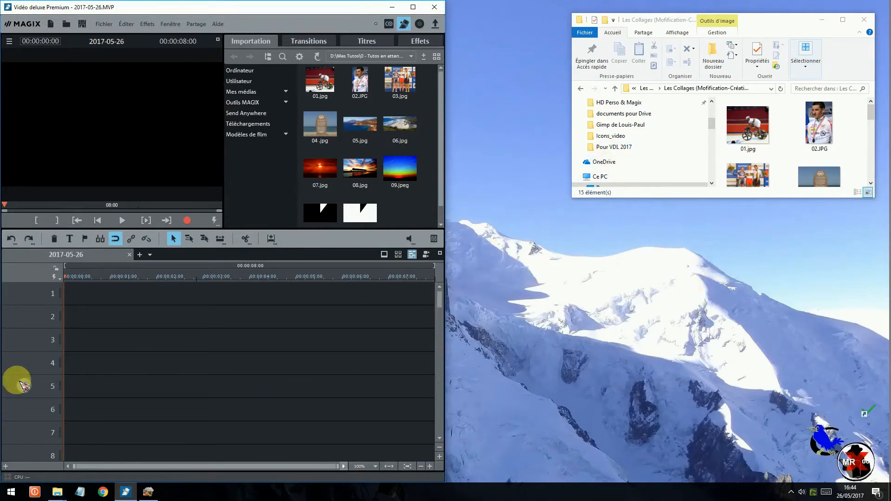
{"action": "key", "text": "alt+Tab"}
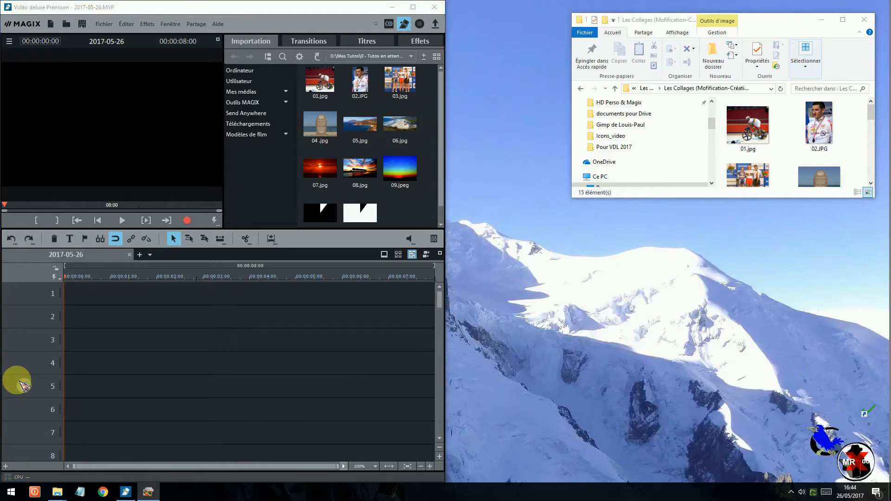
- Place 01.jpg from the exercise folder at the start of track 1 and shorten it to about 2:19
{"action": "left_click_drag", "start_coordinate": [745, 127], "coordinate": [95, 295]}
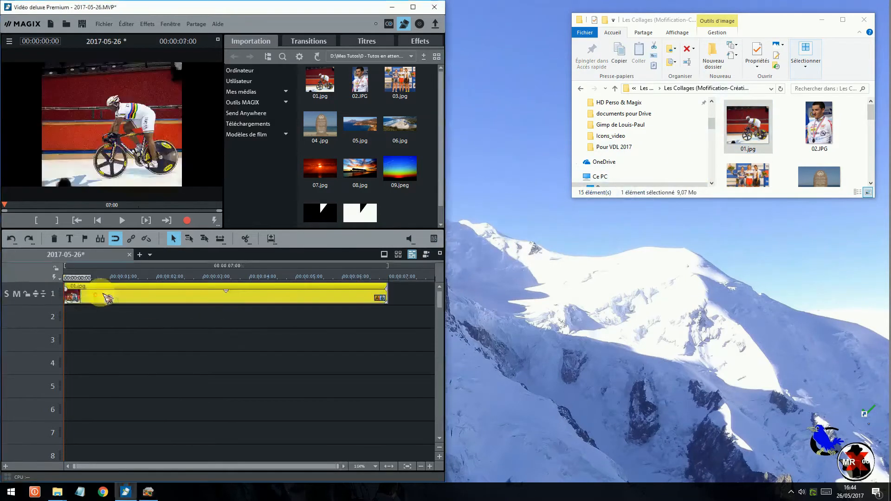
{"action": "left_click_drag", "start_coordinate": [386, 295], "coordinate": [96, 320]}
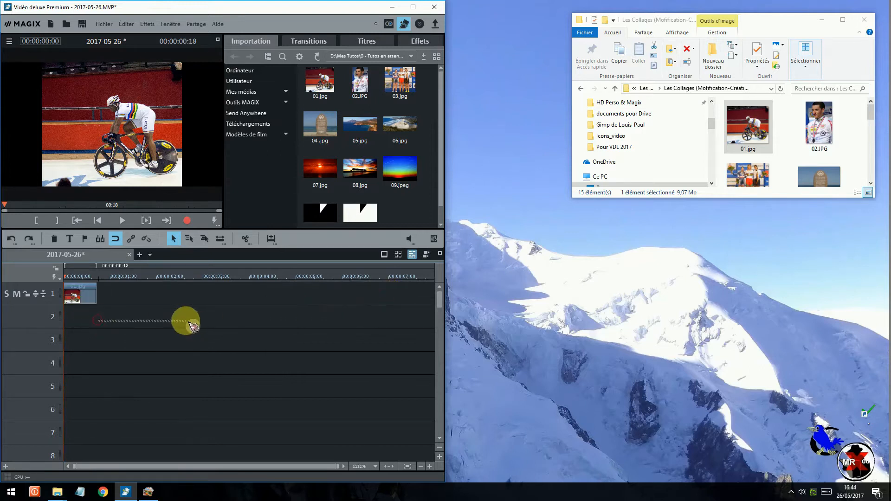
{"action": "left_click_drag", "start_coordinate": [101, 293], "coordinate": [191, 299]}
- Add 02.JPG and 03.jpg from the exercise folder to track 1, one directly after the other behind 01.jpg
{"action": "left_click_drag", "start_coordinate": [814, 128], "coordinate": [210, 291]}
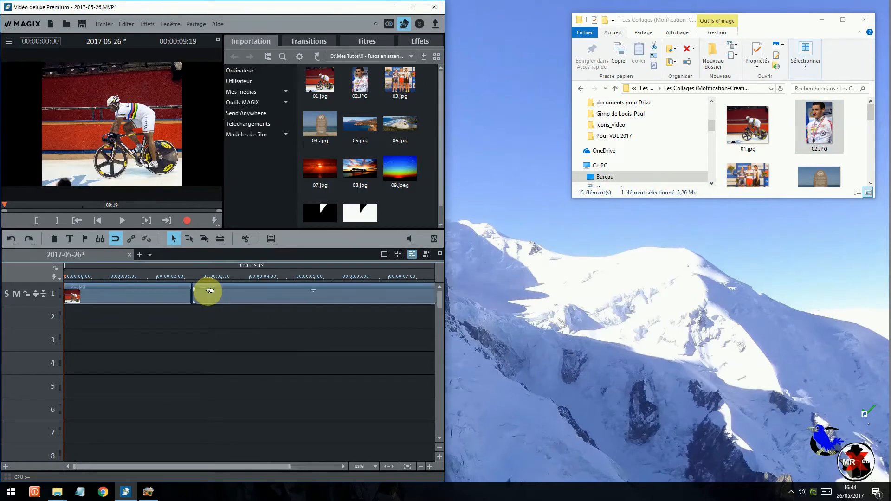
{"action": "left_click_drag", "start_coordinate": [262, 468], "coordinate": [398, 461]}
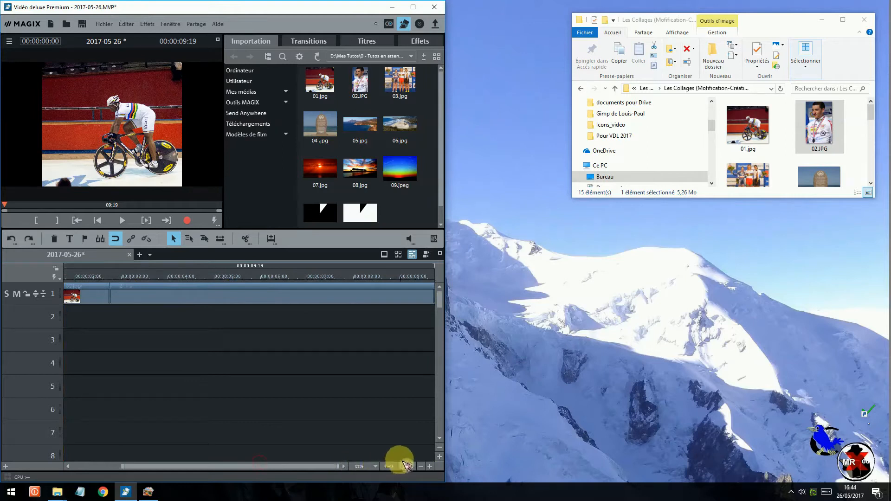
{"action": "left_click", "coordinate": [436, 297]}
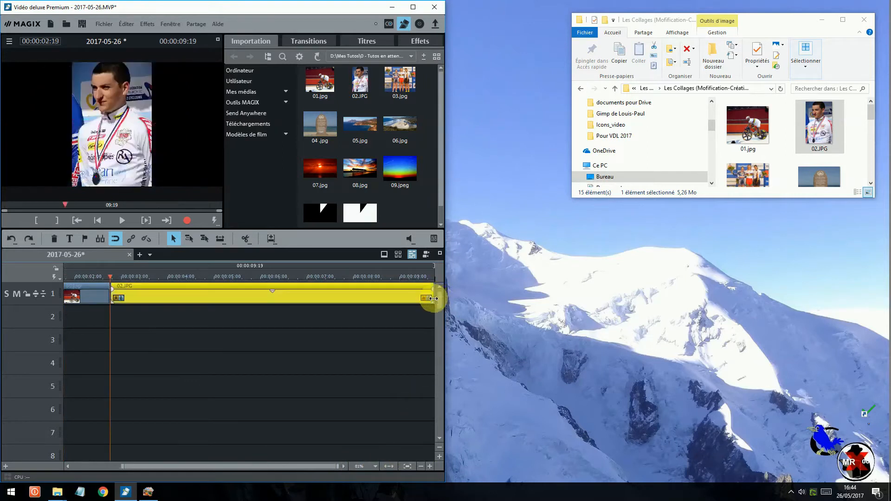
{"action": "left_click", "coordinate": [420, 466]}
{"action": "scroll", "coordinate": [748, 160], "scroll_direction": "down", "scroll_amount": 1}
{"action": "left_click_drag", "start_coordinate": [754, 167], "coordinate": [225, 296]}
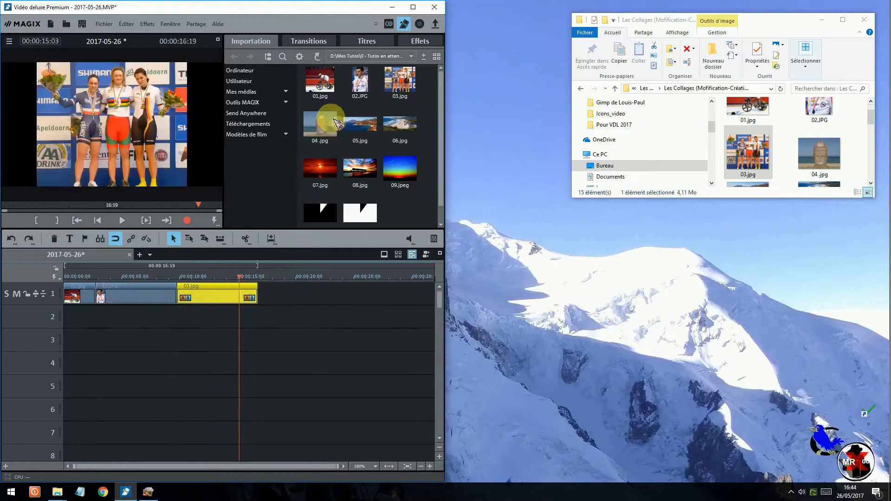
- Maximize the video editor and browse the Collages templates among the design elements for the three-object collages
{"action": "left_click", "coordinate": [419, 41]}
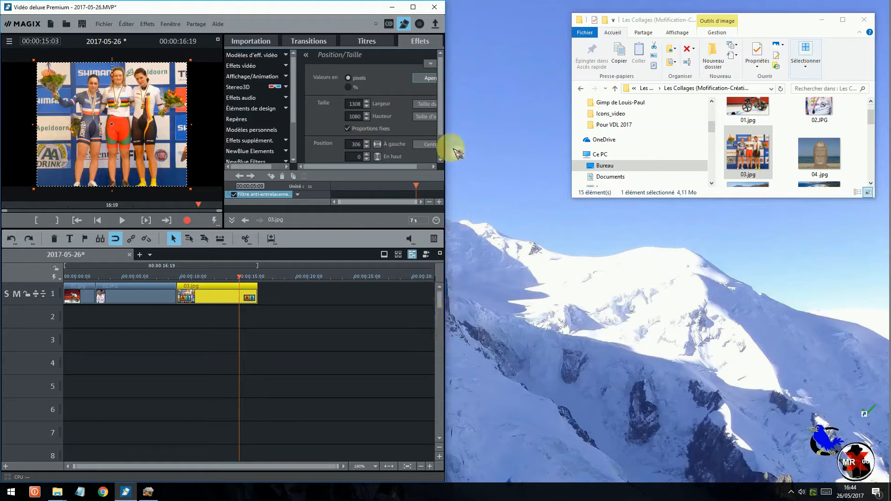
{"action": "left_click", "coordinate": [414, 8]}
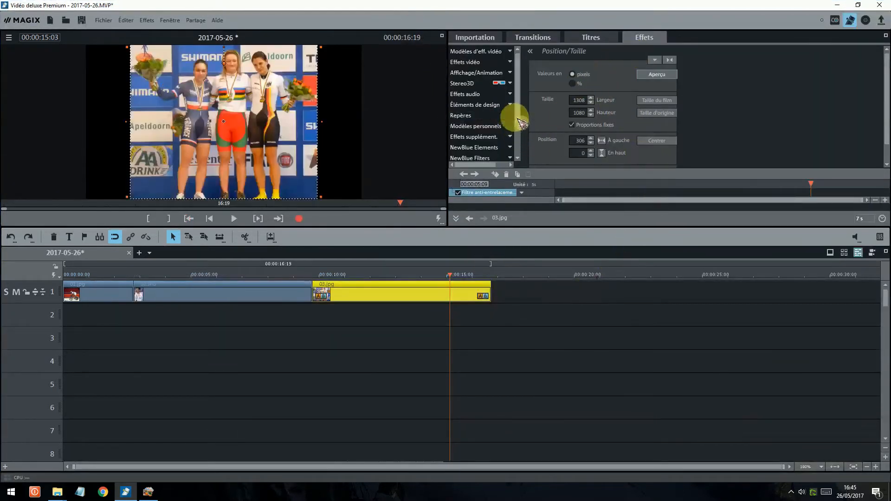
{"action": "mouse_move", "coordinate": [519, 116]}
{"action": "left_mouse_down"}
{"action": "mouse_move", "coordinate": [518, 153]}
{"action": "mouse_move", "coordinate": [518, 132]}
{"action": "left_mouse_up"}
{"action": "left_click", "coordinate": [514, 80]}
{"action": "left_click", "coordinate": [478, 100]}
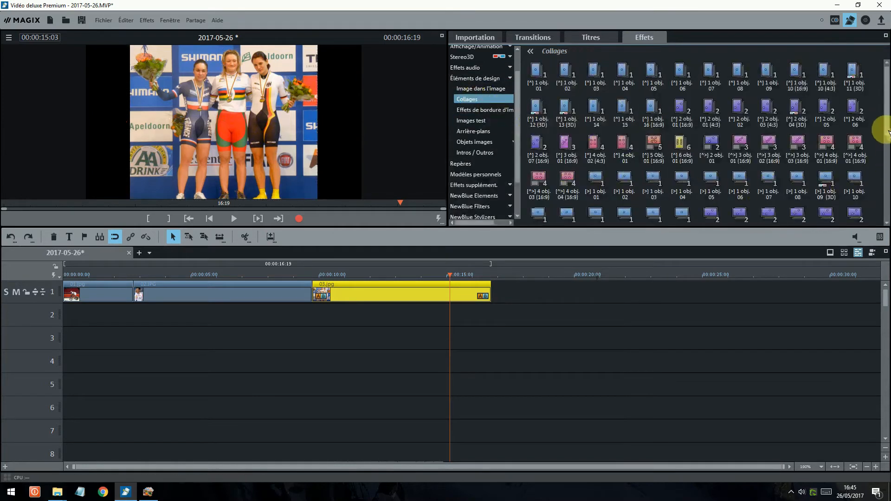
{"action": "left_click_drag", "start_coordinate": [887, 132], "coordinate": [887, 185]}
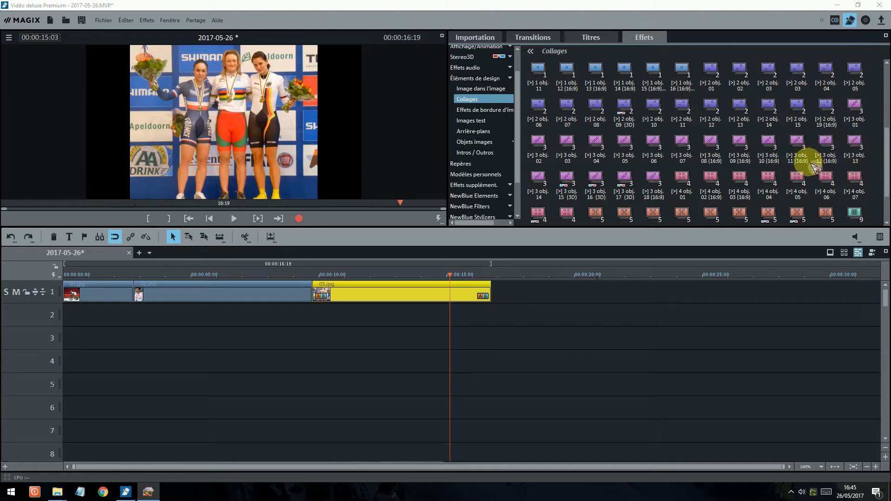
- Preview the collage "[>] 3 obj. 11 (16:9)", apply it to the photos on track 1, and scrub through the collage to 04:23
{"action": "left_click", "coordinate": [796, 150]}
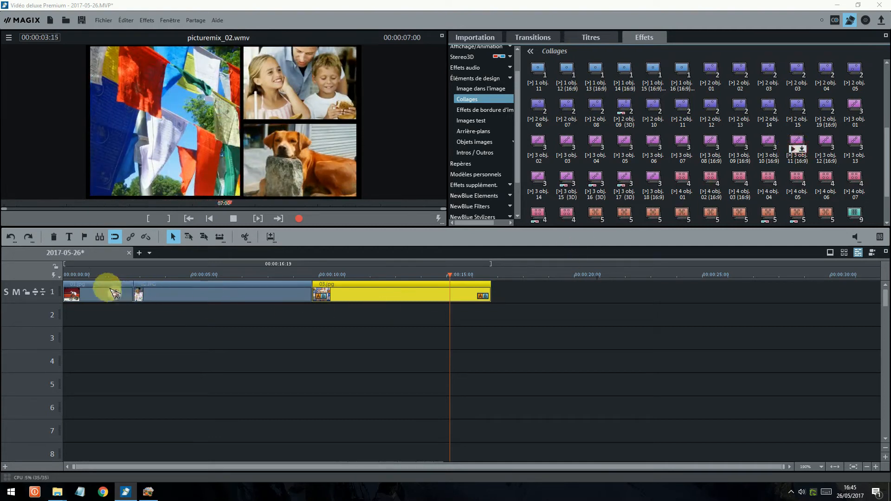
{"action": "left_click_drag", "start_coordinate": [797, 144], "coordinate": [103, 297]}
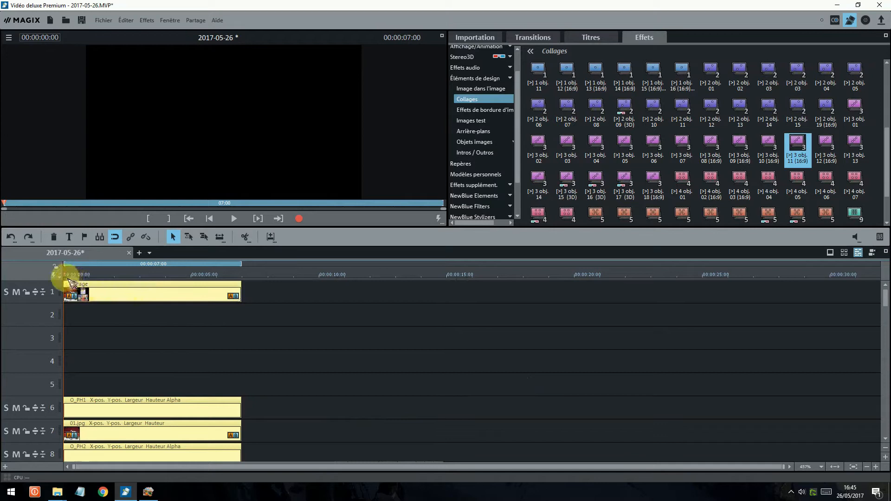
{"action": "left_click_drag", "start_coordinate": [65, 275], "coordinate": [112, 280]}
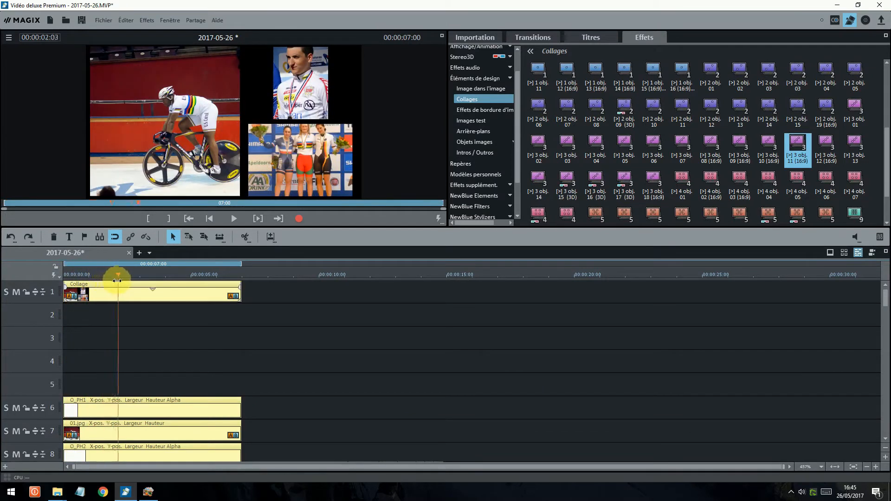
{"action": "left_click_drag", "start_coordinate": [162, 291], "coordinate": [187, 296]}
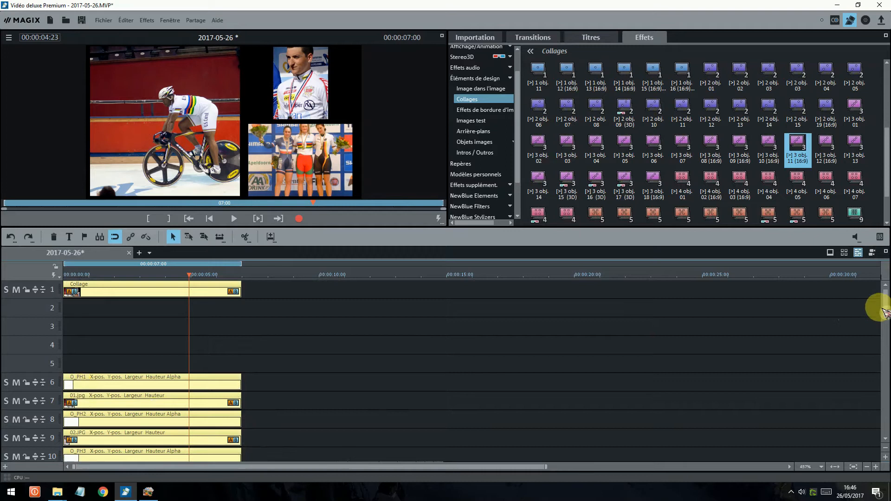
- Mute tracks 8 to 11 so that only the first photo of the collage and its mask on tracks 6 and 7 show
{"action": "scroll", "coordinate": [885, 304], "scroll_direction": "down", "scroll_amount": 2}
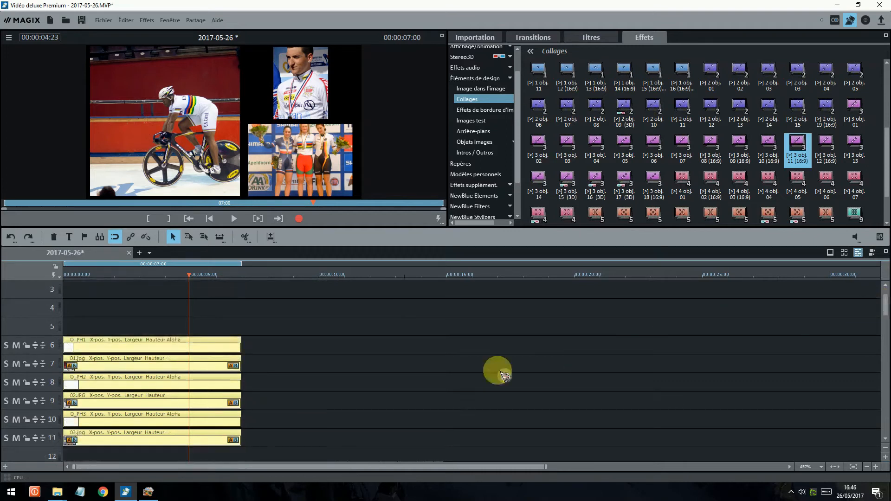
{"action": "left_click", "coordinate": [20, 387]}
{"action": "left_click", "coordinate": [19, 402]}
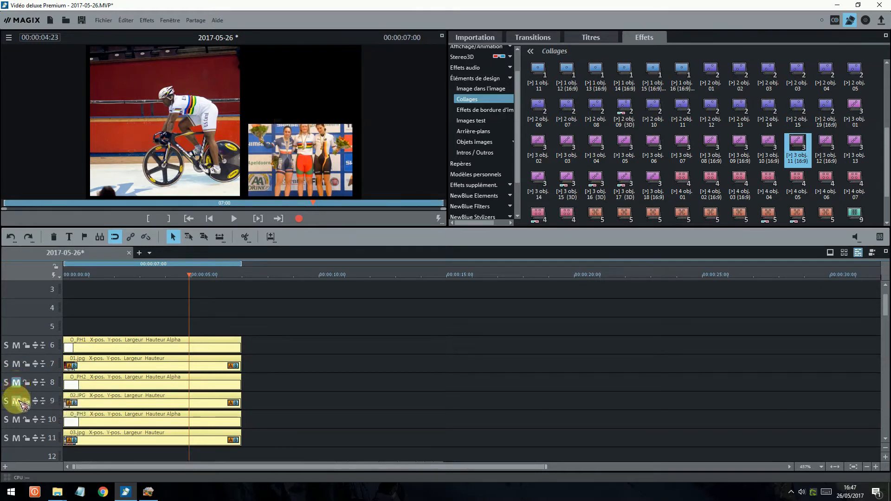
{"action": "left_click", "coordinate": [18, 420]}
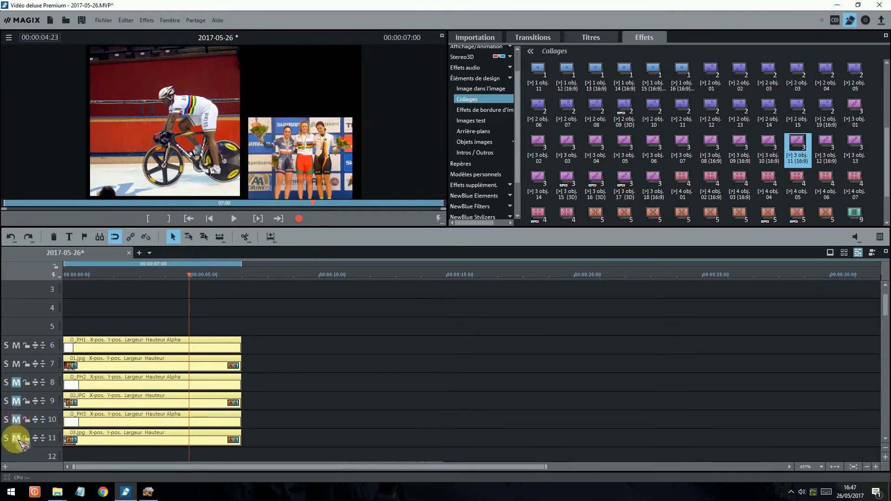
{"action": "left_click", "coordinate": [18, 439]}
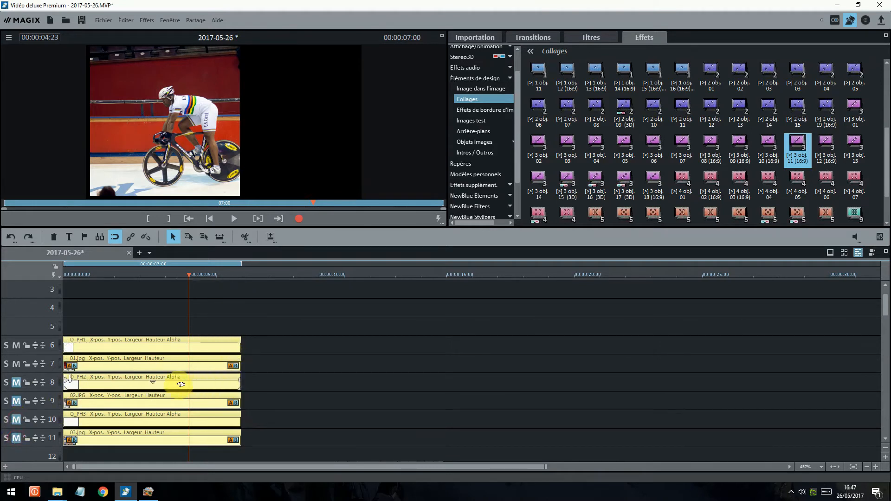
- Ungroup the collage's objects and select 01.jpg alone on track 7
{"action": "left_click", "coordinate": [146, 237]}
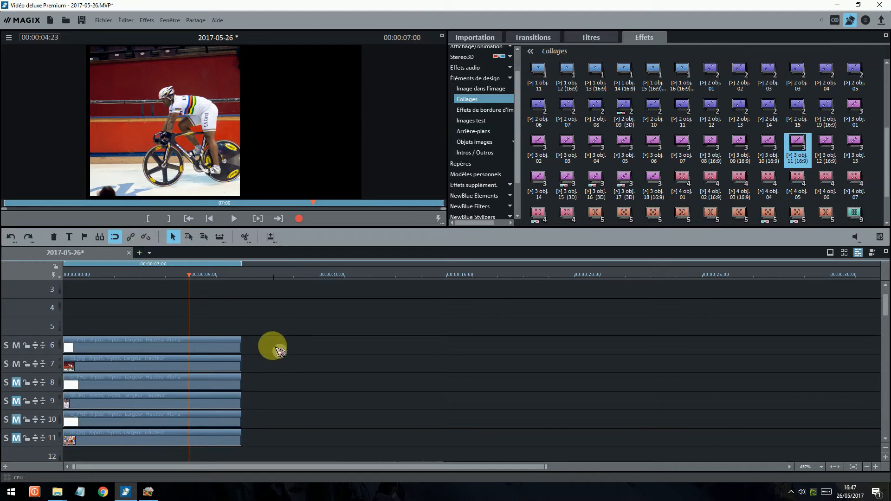
{"action": "left_click", "coordinate": [132, 343]}
{"action": "left_click", "coordinate": [123, 365]}
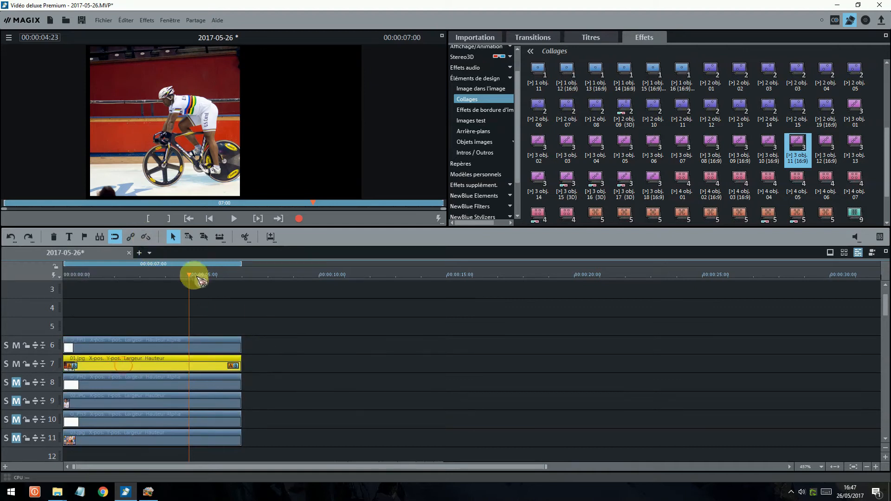
- Open the Position/Taille settings of 01.jpg and step through its size and position keyframes up to 06:24
{"action": "left_click_drag", "start_coordinate": [190, 272], "coordinate": [111, 274]}
{"action": "scroll", "coordinate": [507, 109], "scroll_direction": "up", "scroll_amount": 2}
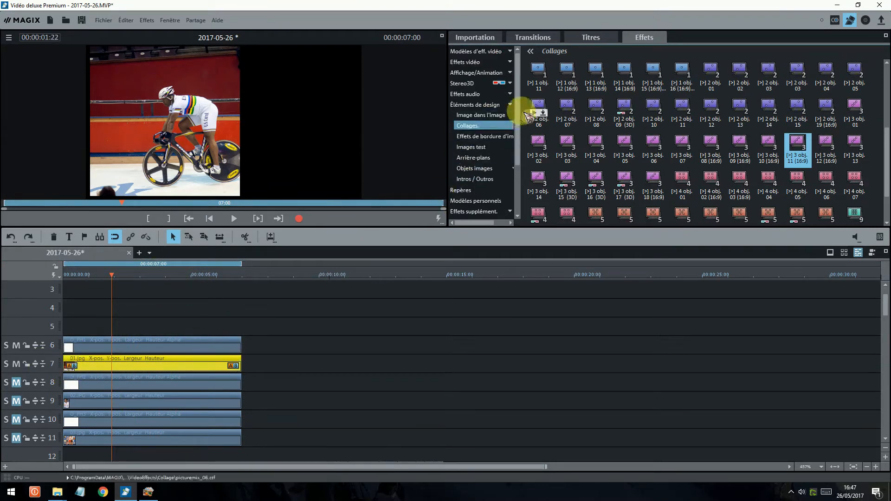
{"action": "left_click", "coordinate": [506, 73]}
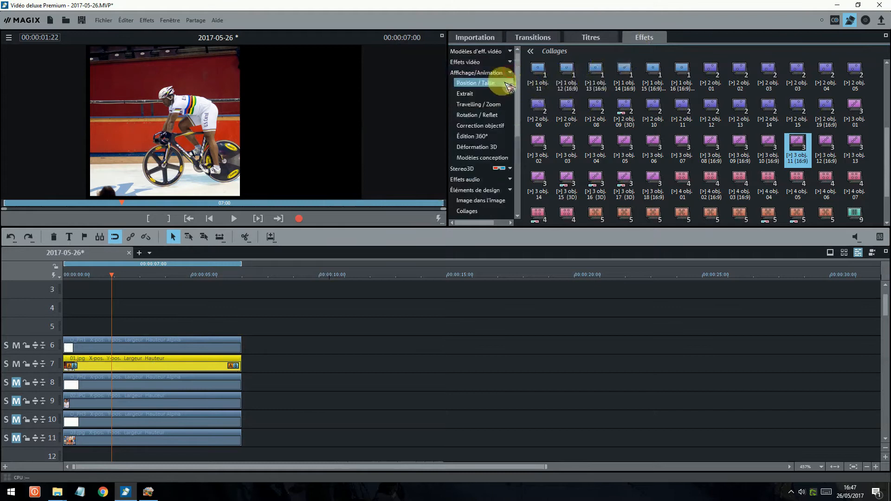
{"action": "left_click", "coordinate": [474, 174]}
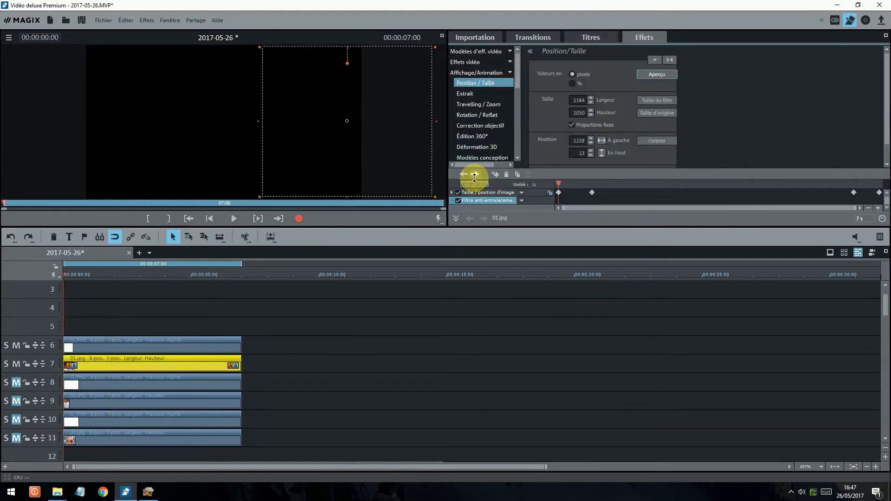
{"action": "left_click", "coordinate": [475, 174]}
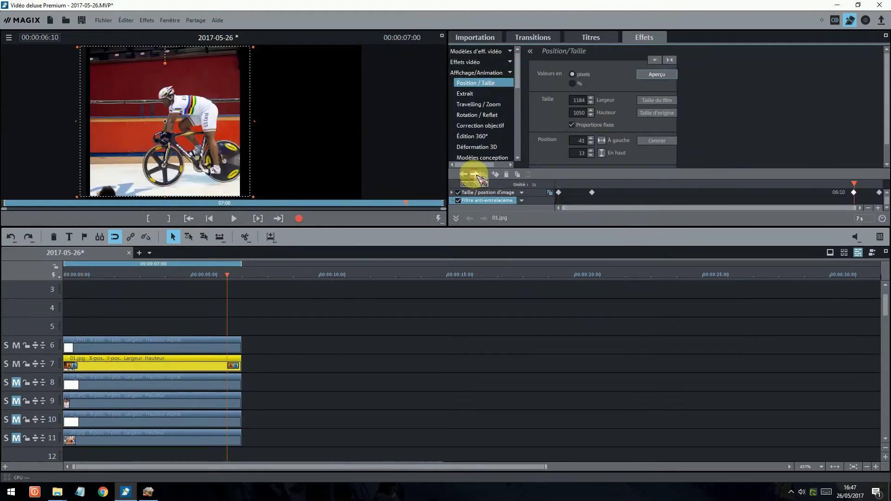
{"action": "left_click", "coordinate": [475, 175]}
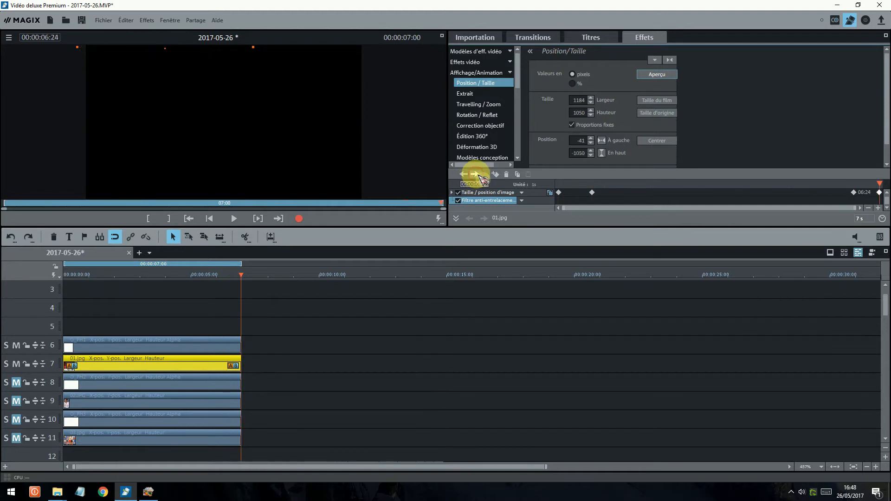
- At the 00:18 keyframe, enlarge 01.jpg to about 1403 × 1244 pixels at position -323, -147, and copy that keyframe to 06:10
{"action": "left_click", "coordinate": [463, 174]}
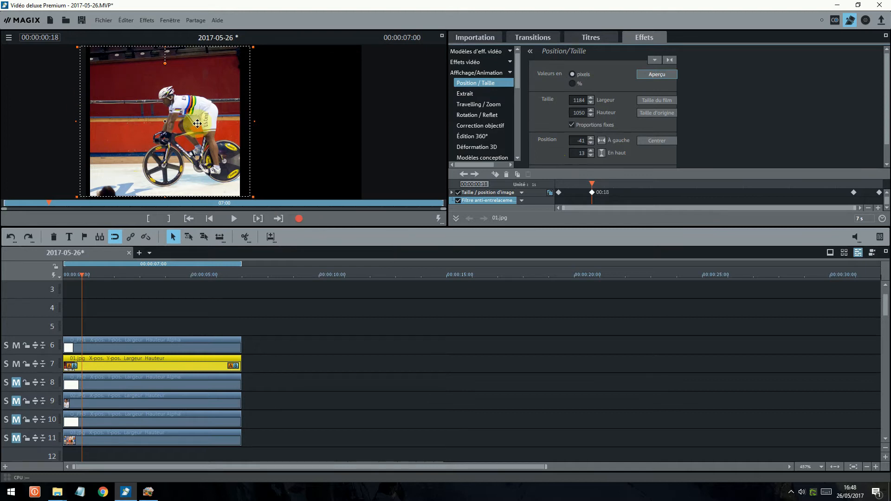
{"action": "left_click_drag", "start_coordinate": [199, 124], "coordinate": [182, 125]}
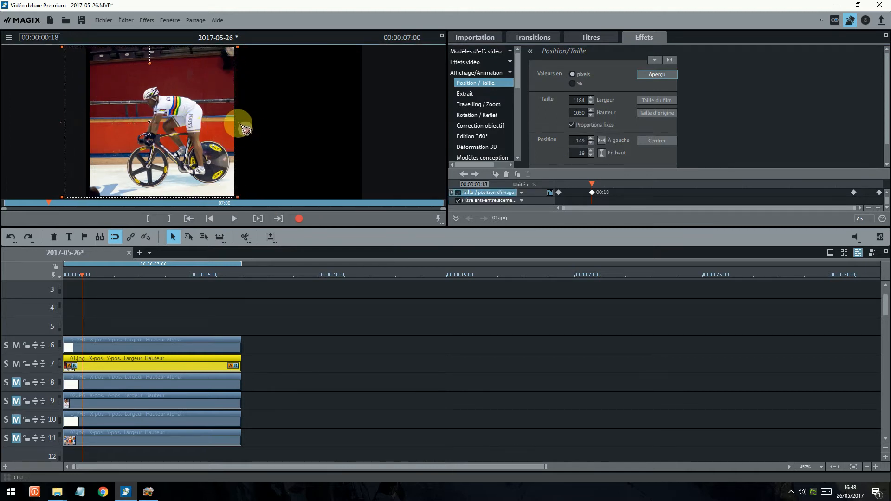
{"action": "left_click_drag", "start_coordinate": [238, 123], "coordinate": [184, 126]}
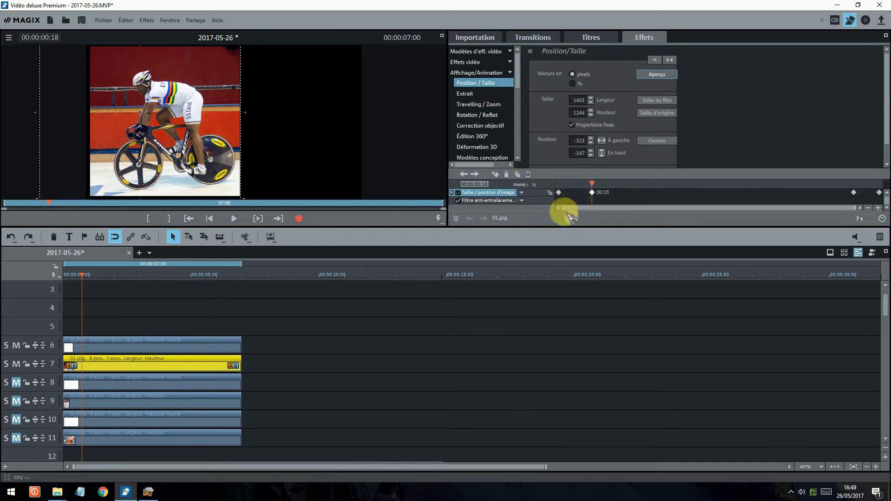
{"action": "left_click", "coordinate": [475, 175]}
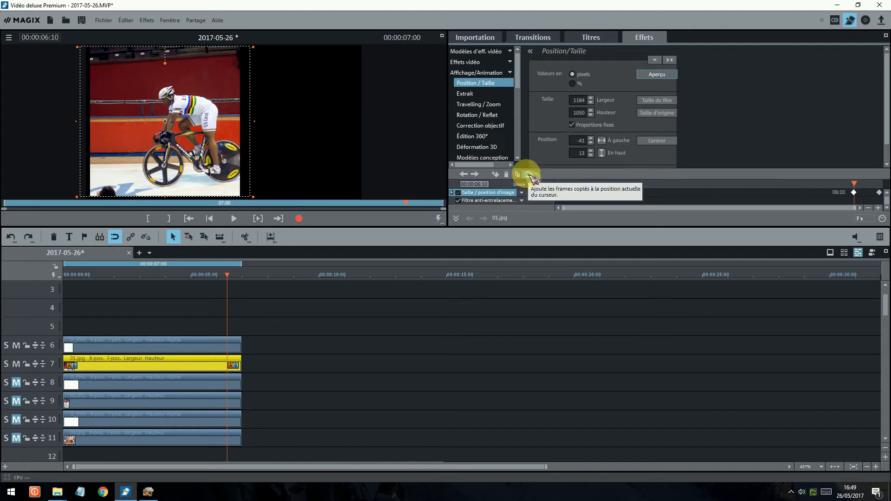
{"action": "left_click", "coordinate": [528, 175]}
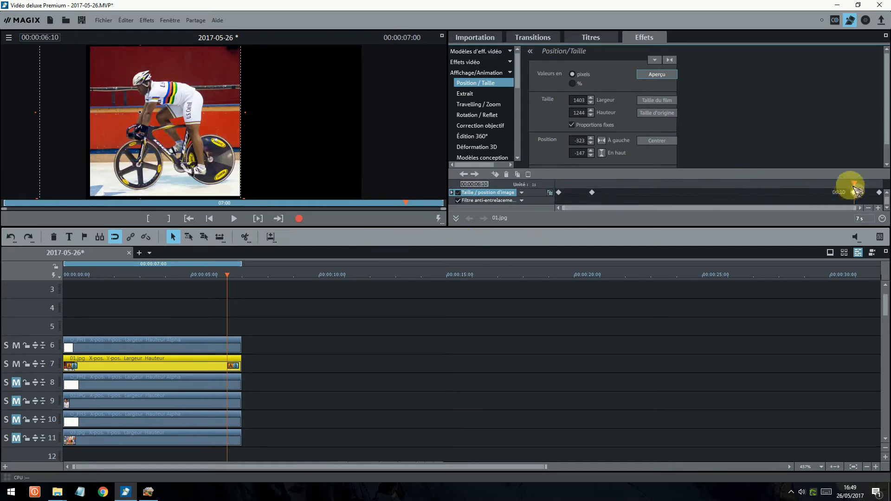
- Play the collage from the beginning to check the movement of 01.jpg
{"action": "left_click_drag", "start_coordinate": [853, 181], "coordinate": [558, 196]}
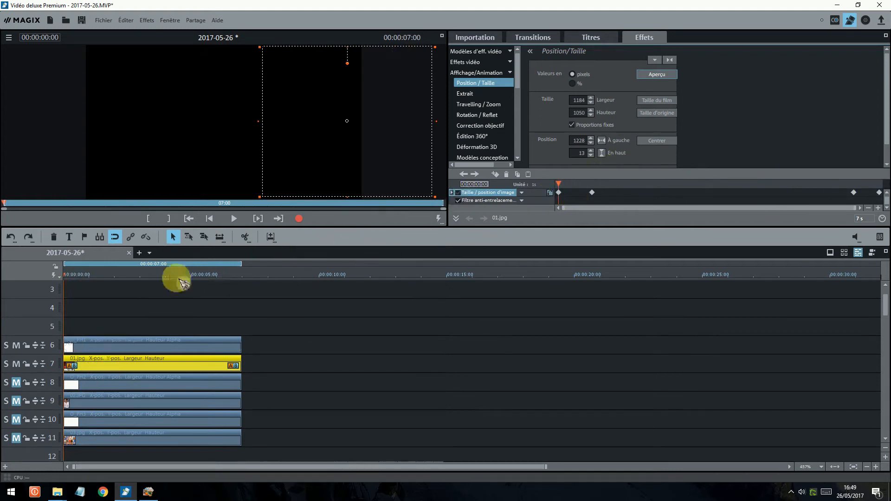
{"action": "left_click", "coordinate": [234, 219]}
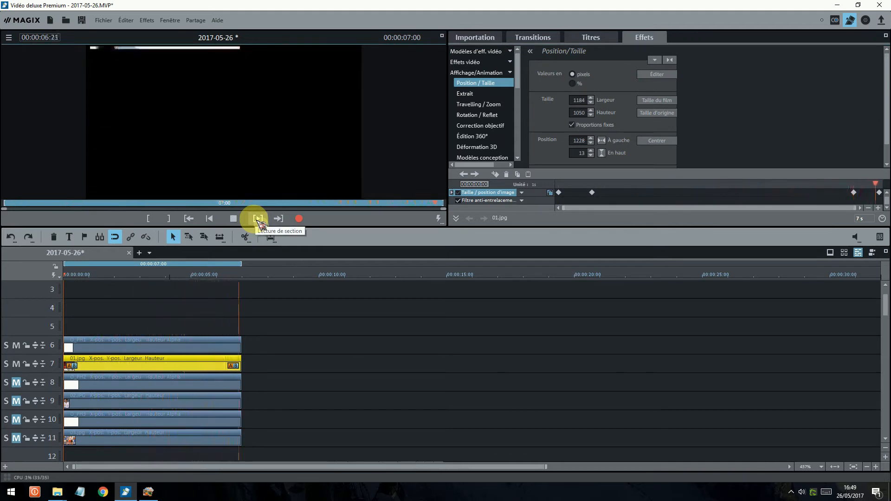
{"action": "left_click", "coordinate": [234, 220]}
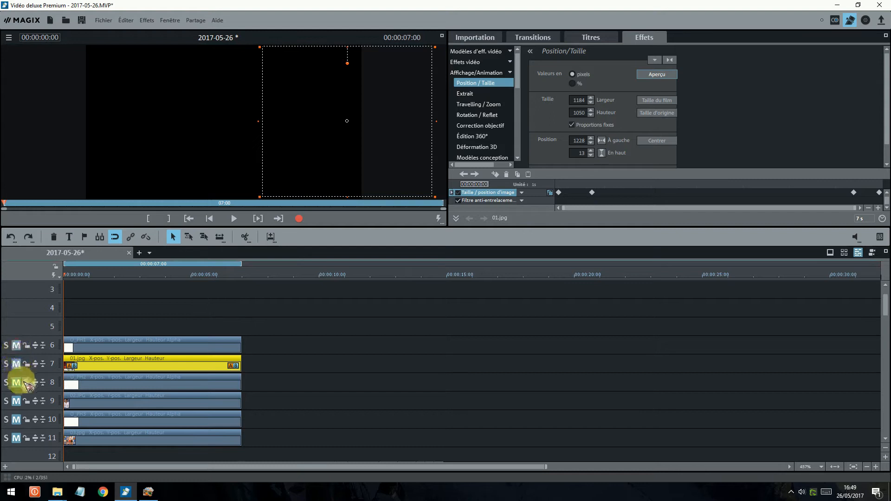
- Select 02.JPG on track 9 and restore tracks 6 to 11 to unmuted
{"action": "left_click", "coordinate": [17, 383]}
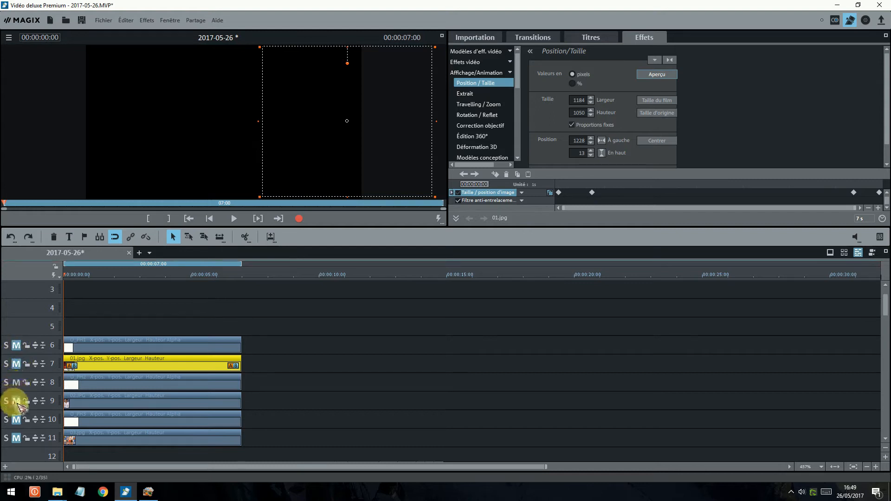
{"action": "left_click", "coordinate": [77, 402]}
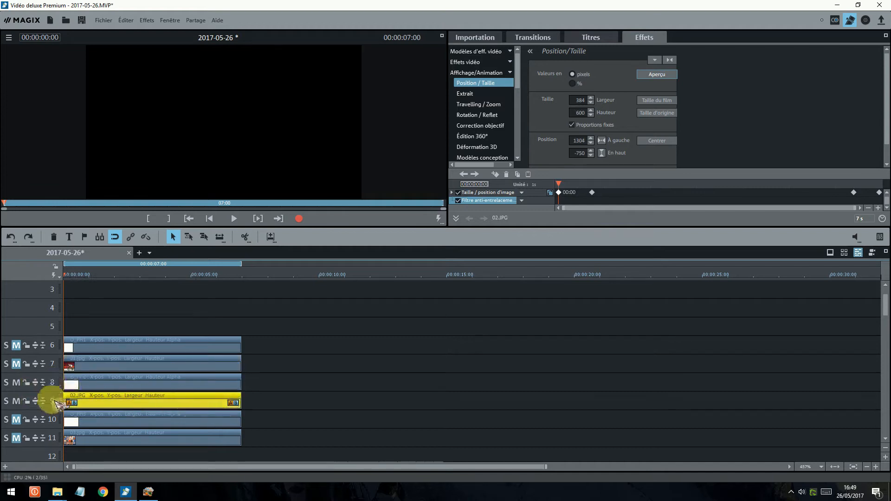
{"action": "left_click", "coordinate": [16, 382]}
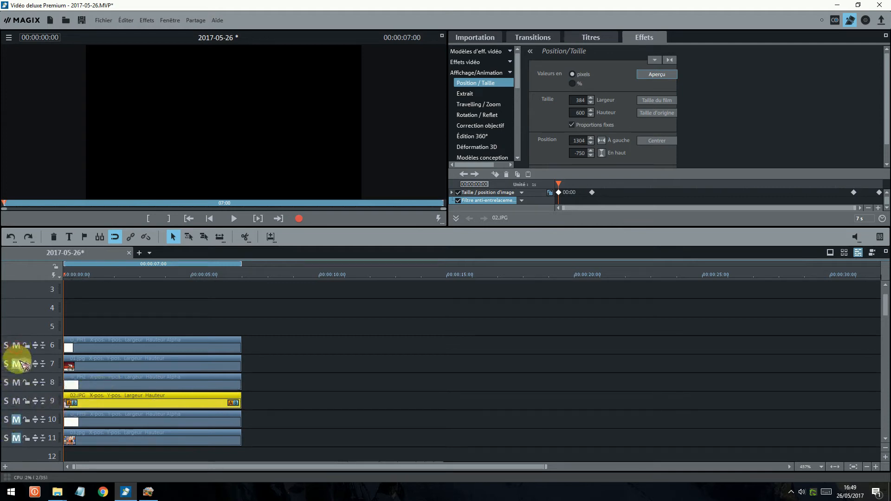
{"action": "left_click", "coordinate": [18, 433]}
{"action": "left_click", "coordinate": [17, 437]}
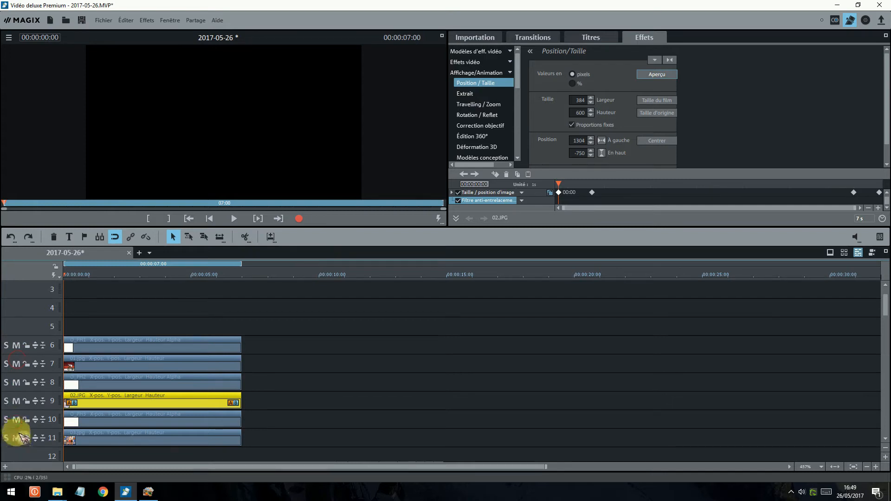
- Solo tracks 8 and 9 and go to the 00:18 size and position keyframe of 02.JPG
{"action": "left_click", "coordinate": [6, 401]}
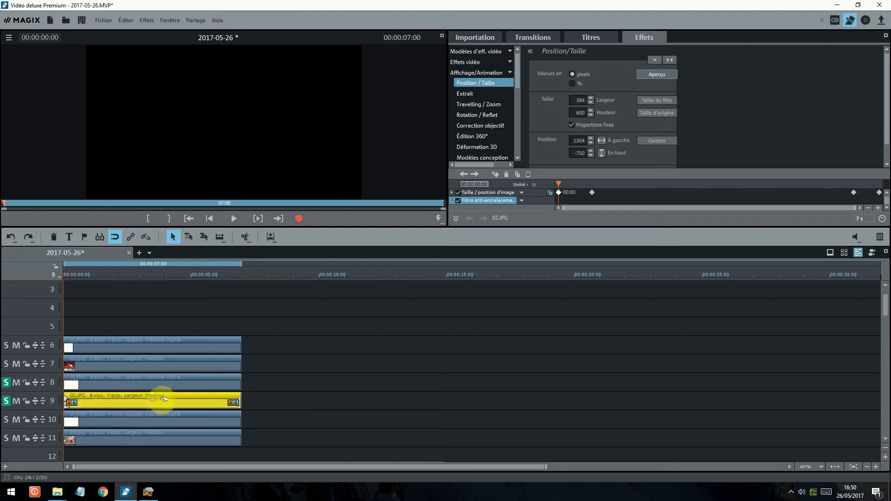
{"action": "left_click_drag", "start_coordinate": [63, 276], "coordinate": [71, 275]}
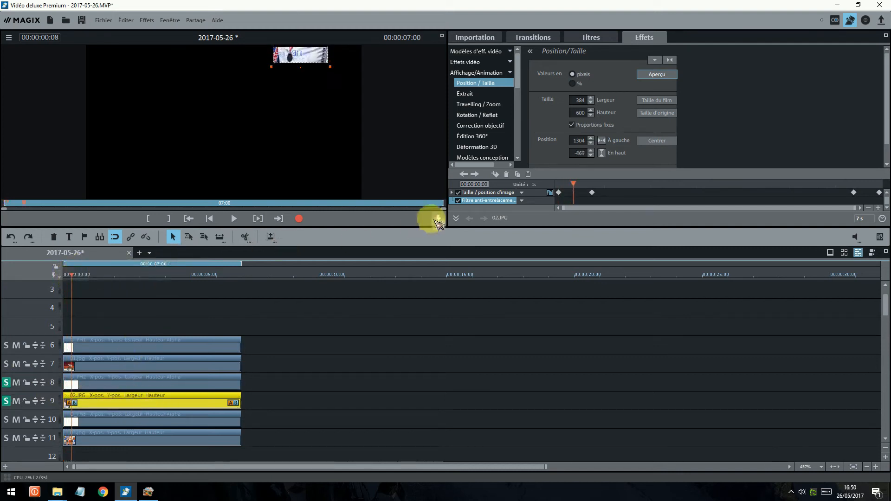
{"action": "left_click", "coordinate": [473, 174]}
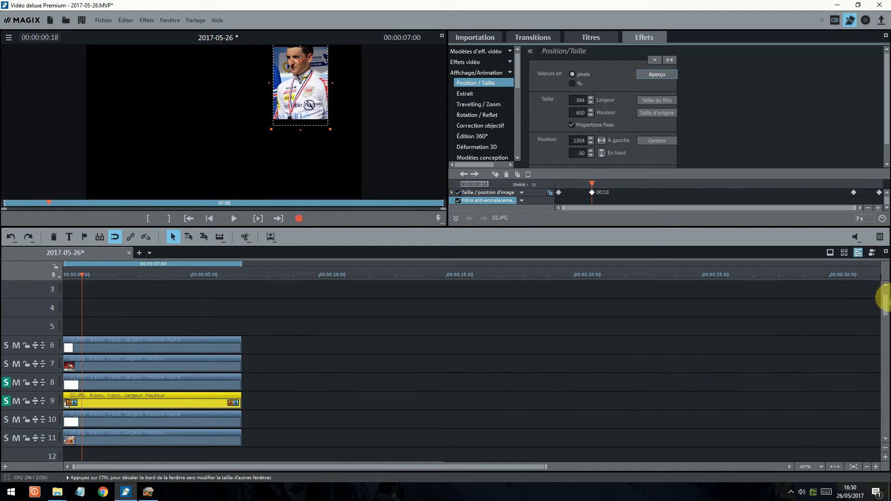
- Place the Cyan test image at the start of track 2 as a background spanning the collage
{"action": "scroll", "coordinate": [884, 296], "scroll_direction": "up", "scroll_amount": 2}
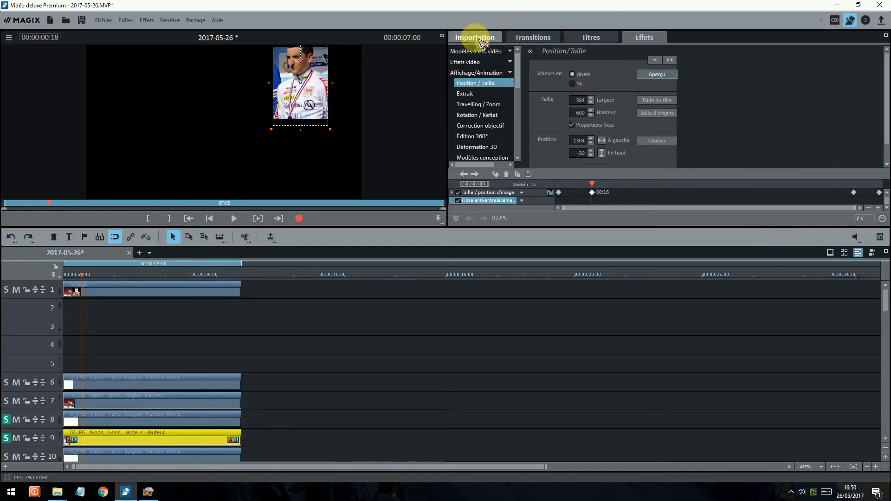
{"action": "scroll", "coordinate": [513, 76], "scroll_direction": "down", "scroll_amount": 4}
{"action": "scroll", "coordinate": [511, 111], "scroll_direction": "down", "scroll_amount": 5}
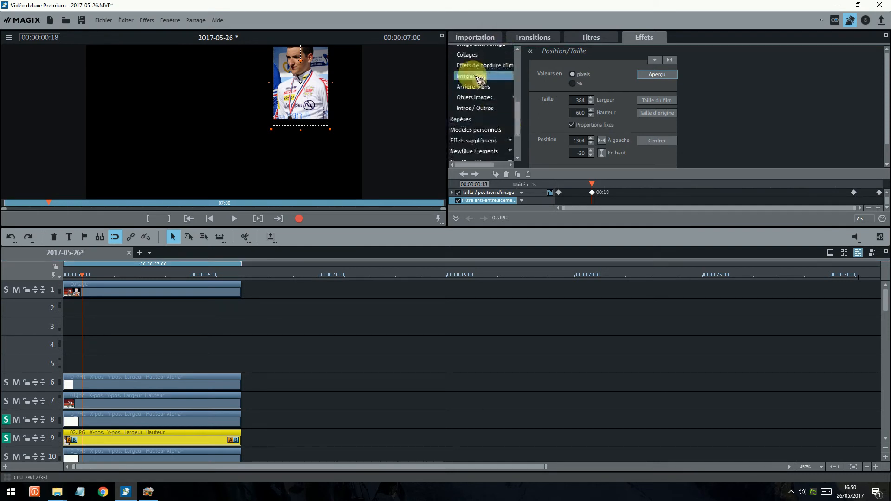
{"action": "left_click", "coordinate": [476, 76]}
{"action": "left_click_drag", "start_coordinate": [556, 151], "coordinate": [104, 313]}
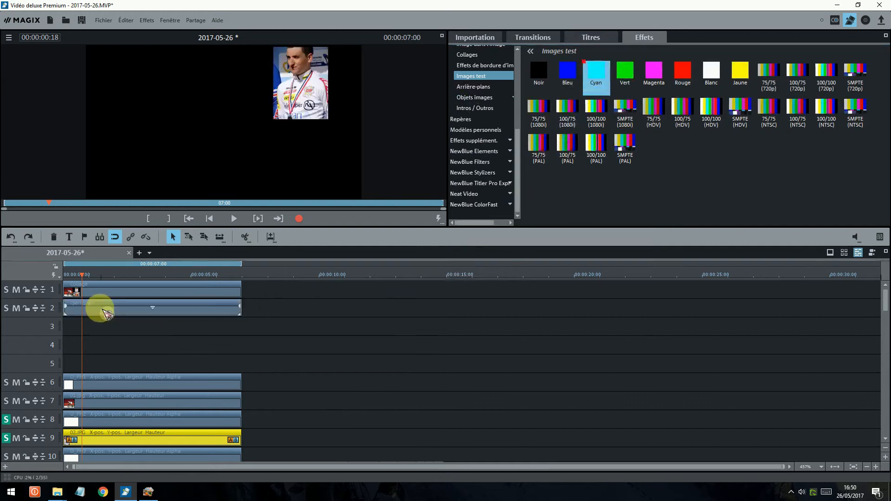
- At 01:23, solo tracks 1, 2, 6 and 7 as well, and switch the solo of track 10 on and off
{"action": "left_click", "coordinate": [112, 275]}
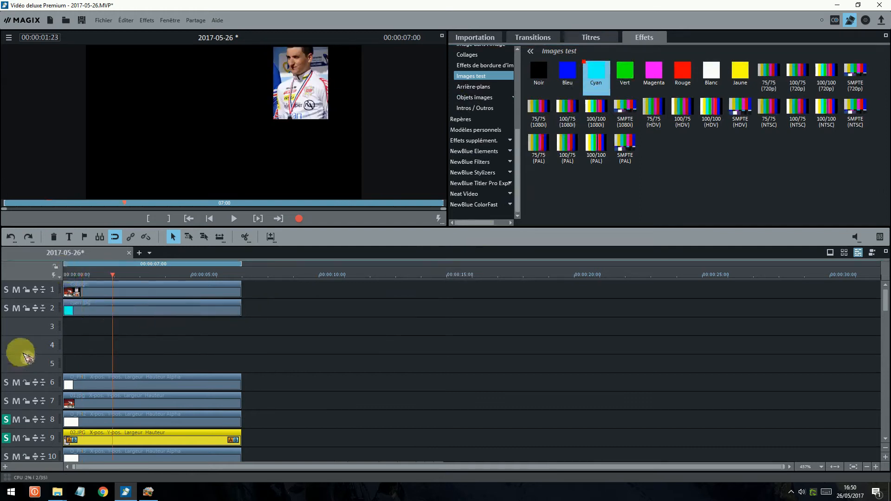
{"action": "left_click", "coordinate": [6, 308]}
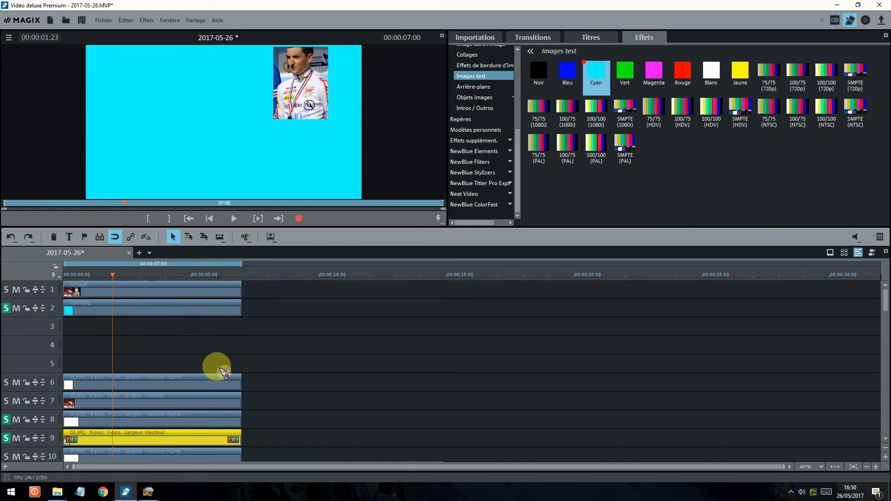
{"action": "left_click", "coordinate": [6, 400]}
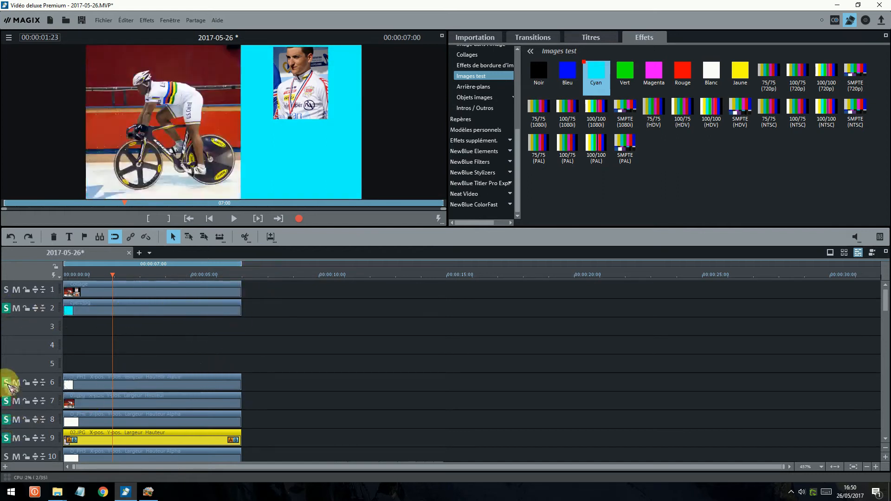
{"action": "left_click", "coordinate": [8, 384]}
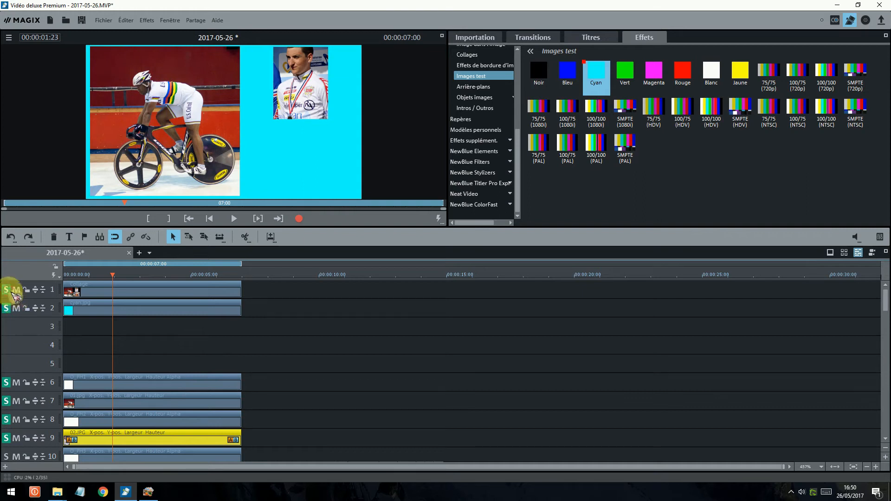
{"action": "left_click", "coordinate": [7, 456]}
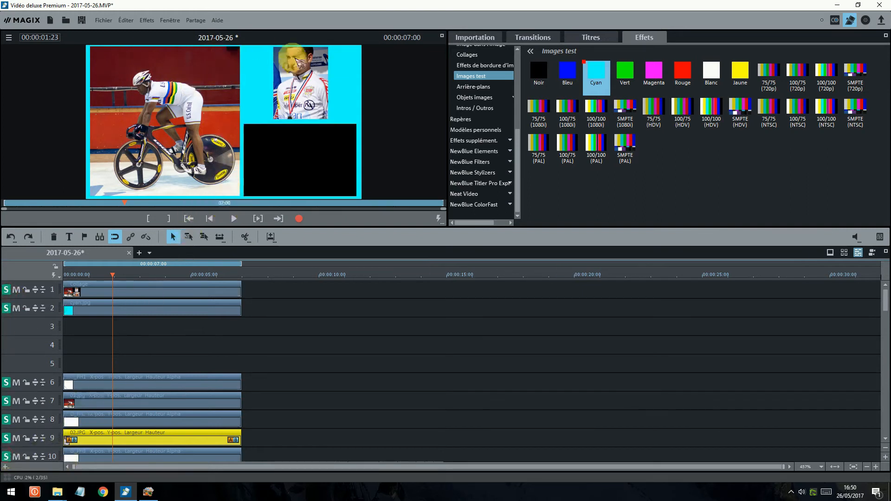
{"action": "left_click", "coordinate": [9, 456]}
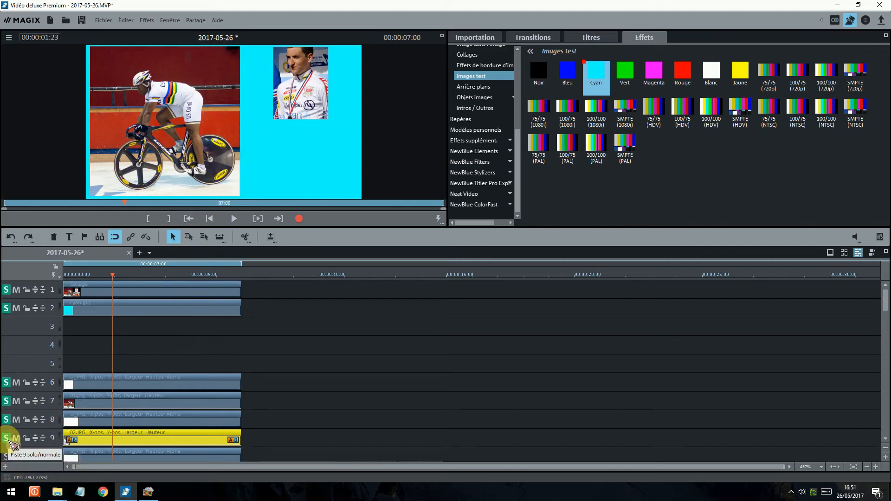
- Switch off the solo of tracks 1, 6 and 7, keeping only tracks 2, 8 and 9 soloed
{"action": "left_click", "coordinate": [7, 438]}
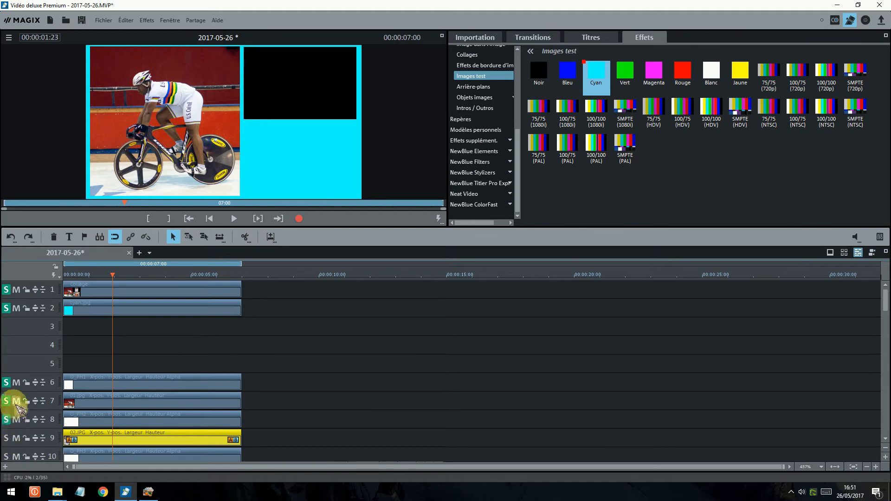
{"action": "left_click", "coordinate": [6, 382]}
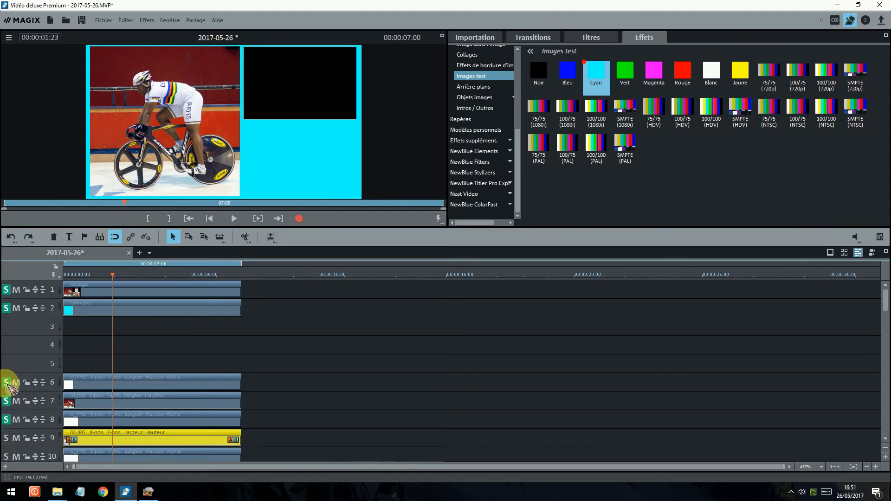
{"action": "left_click", "coordinate": [6, 290]}
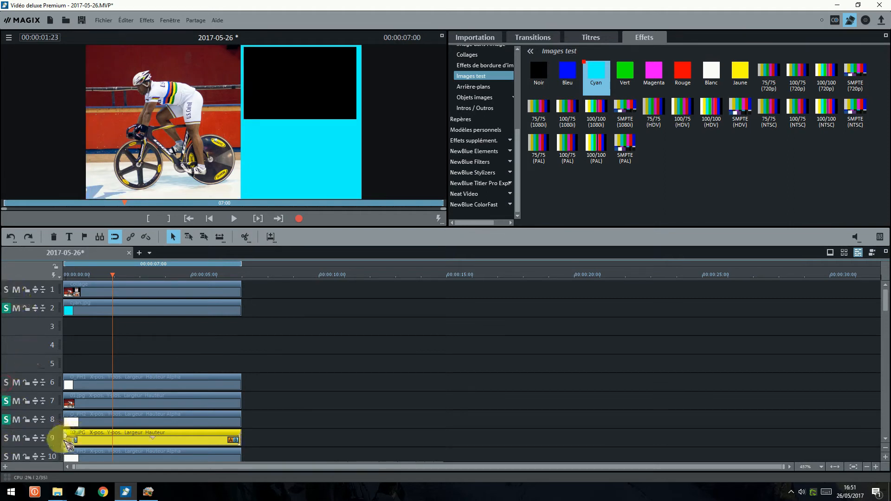
{"action": "left_click", "coordinate": [7, 438]}
{"action": "left_click", "coordinate": [6, 400]}
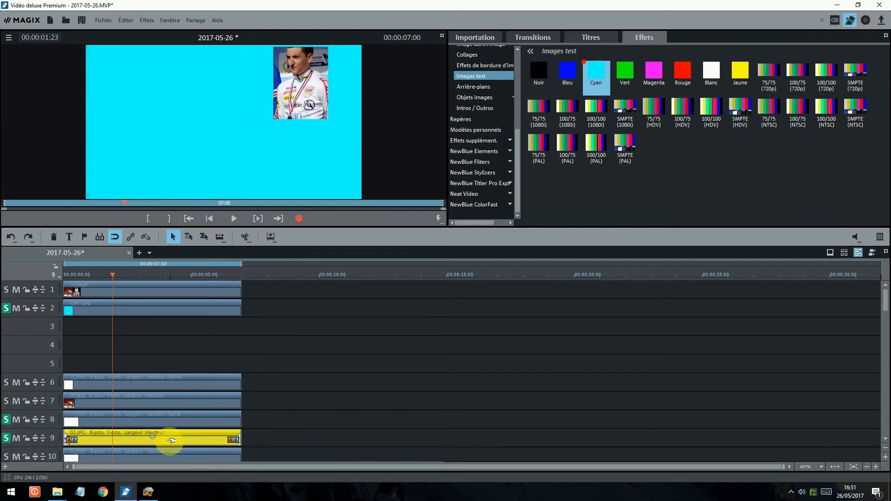
- Check the position and size of the O_PH2 frame, and paste 783 × 1226 px at position 1109, 12 onto 02.JPG's 06:10 keyframe
{"action": "left_click", "coordinate": [165, 423]}
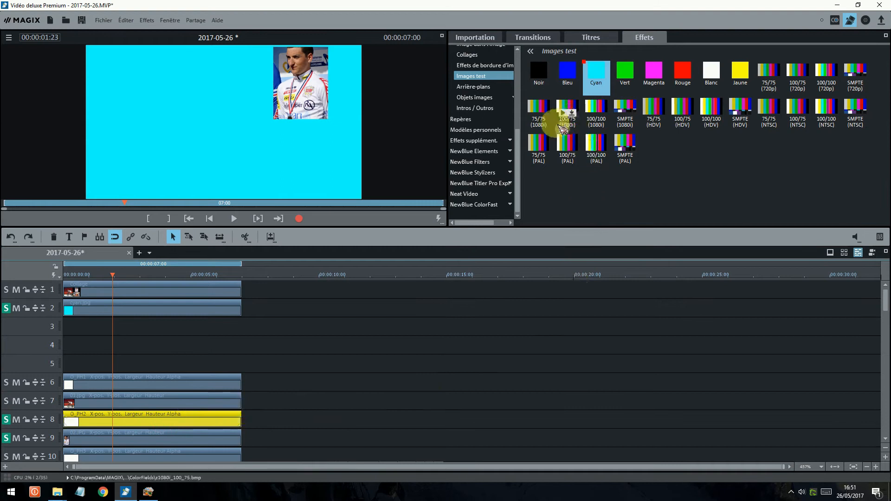
{"action": "left_click_drag", "start_coordinate": [520, 138], "coordinate": [504, 81]}
{"action": "left_click", "coordinate": [504, 81]}
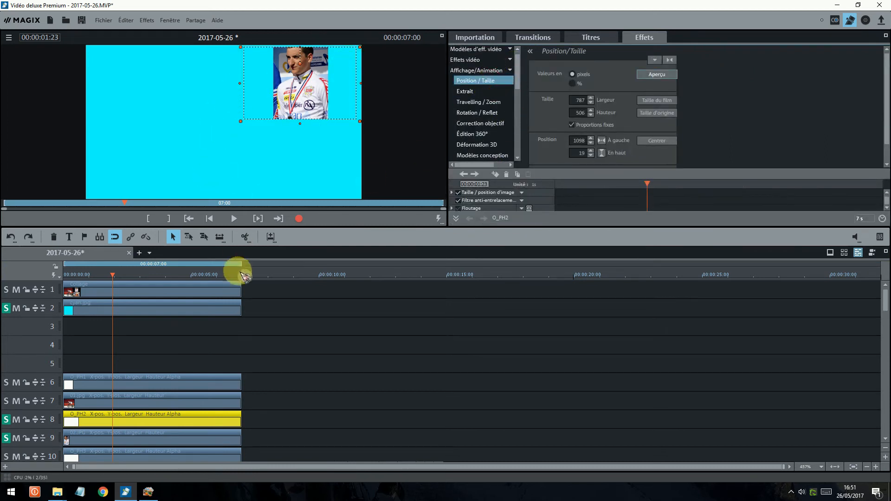
{"action": "left_click", "coordinate": [101, 400]}
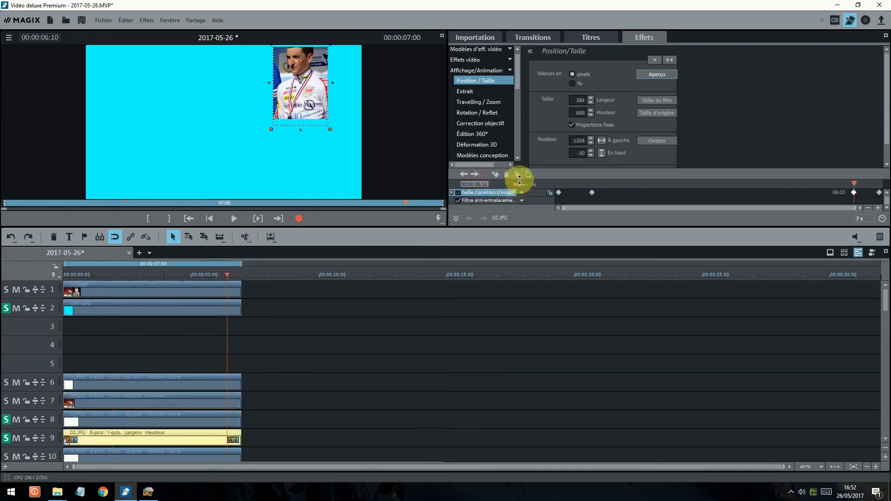
{"action": "left_click", "coordinate": [528, 174]}
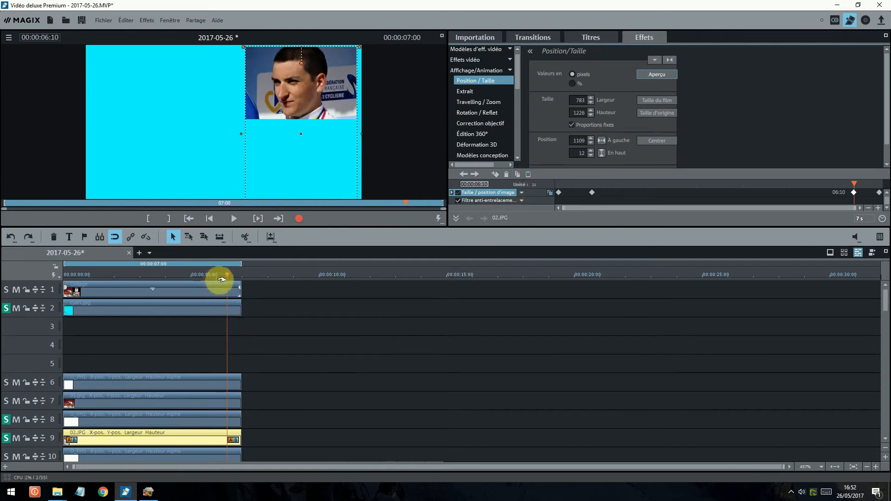
- Preview the section with 02.JPG and compare the picture just before and at its 06:10 keyframe
{"action": "left_click", "coordinate": [257, 219]}
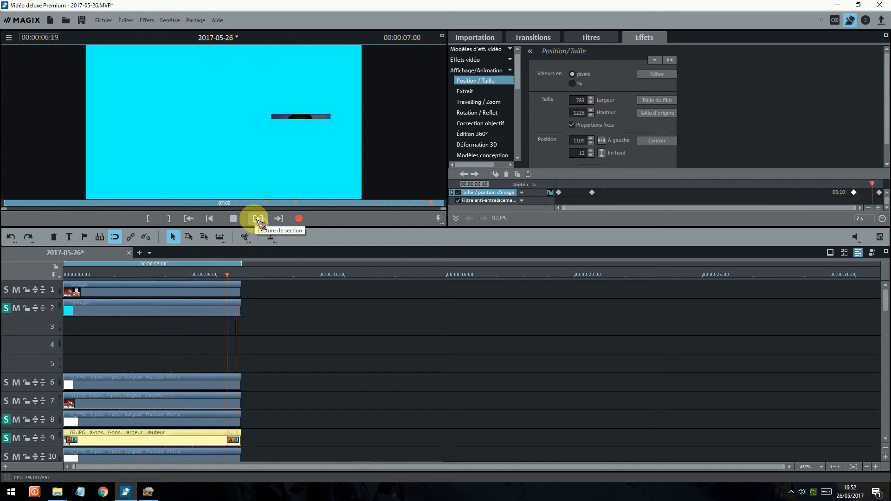
{"action": "left_click", "coordinate": [258, 219]}
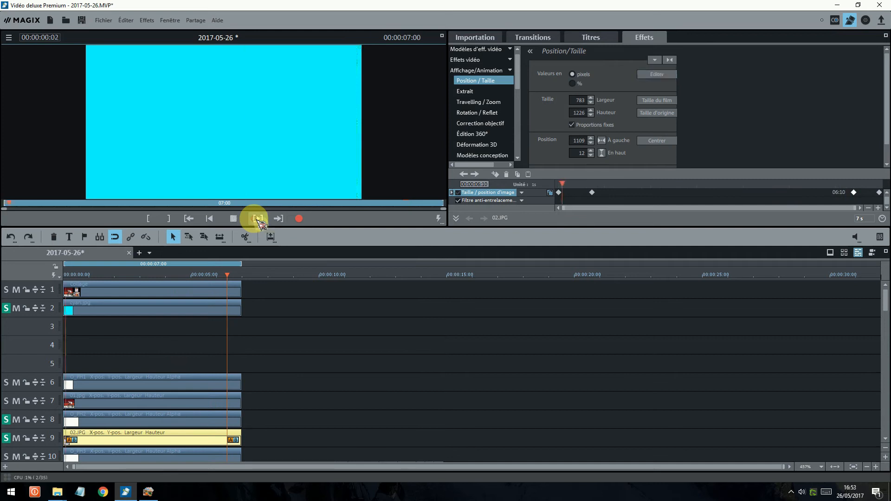
{"action": "left_click", "coordinate": [233, 218]}
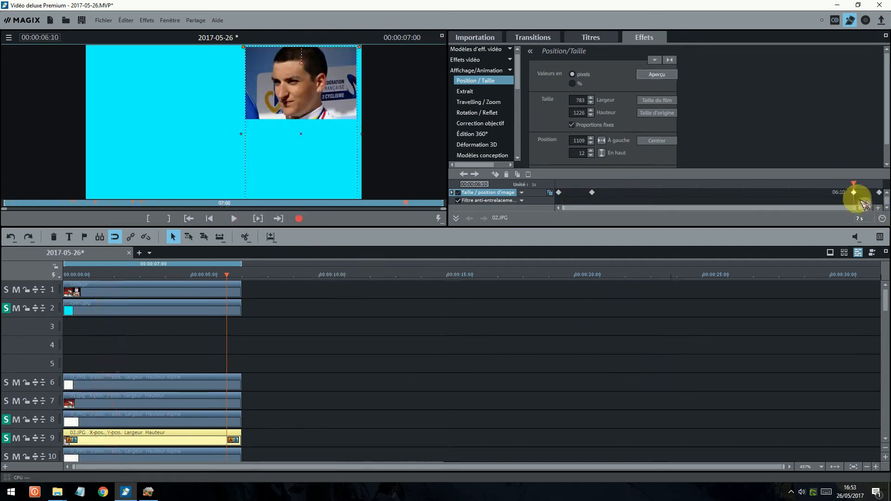
{"action": "mouse_move", "coordinate": [853, 183]}
{"action": "left_mouse_down"}
{"action": "mouse_move", "coordinate": [880, 188]}
{"action": "mouse_move", "coordinate": [848, 190]}
{"action": "left_mouse_up"}
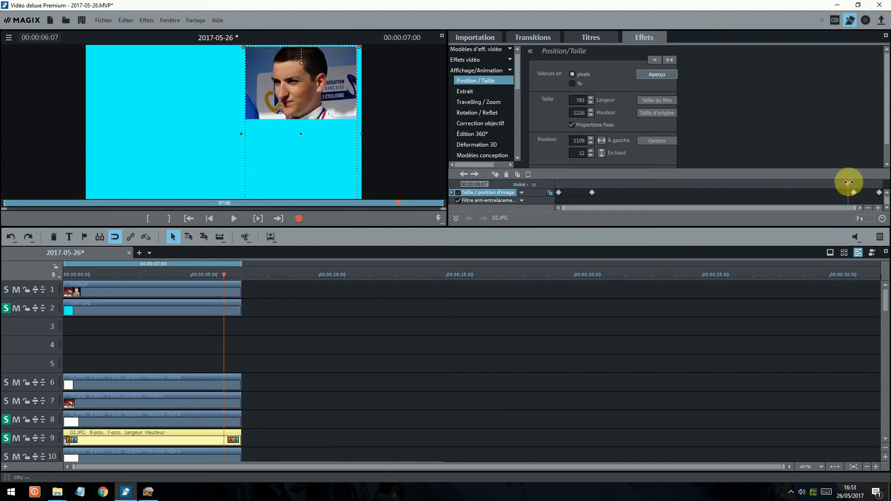
{"action": "left_click_drag", "start_coordinate": [853, 183], "coordinate": [863, 198]}
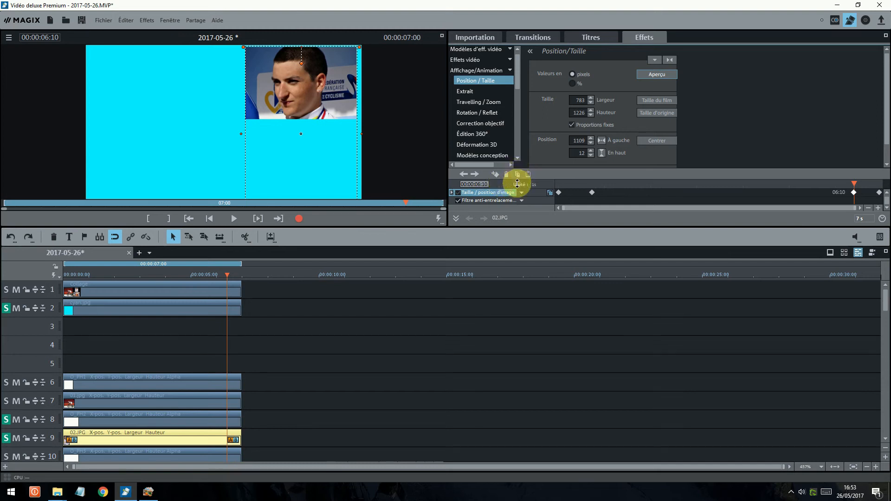
- Paste the copied size onto 02.JPG's 06:24 keyframe and move the photo out of the picture to position 1923, 12
{"action": "left_click", "coordinate": [474, 174]}
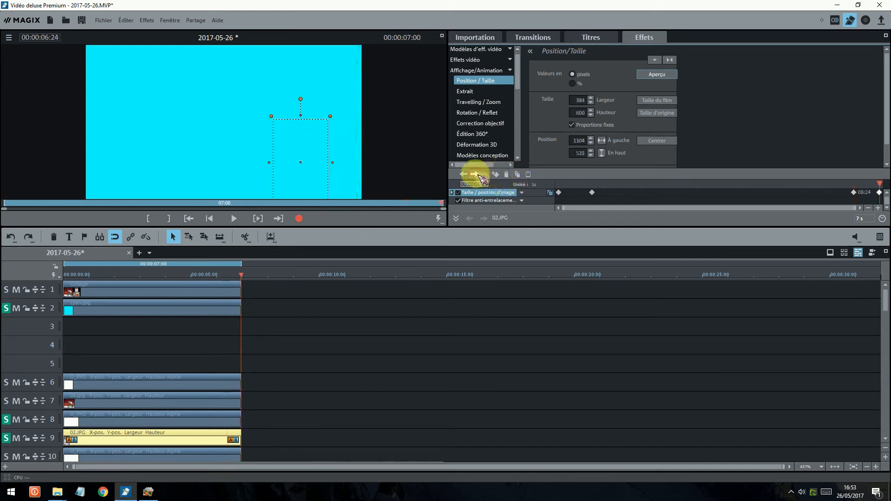
{"action": "left_click", "coordinate": [528, 174]}
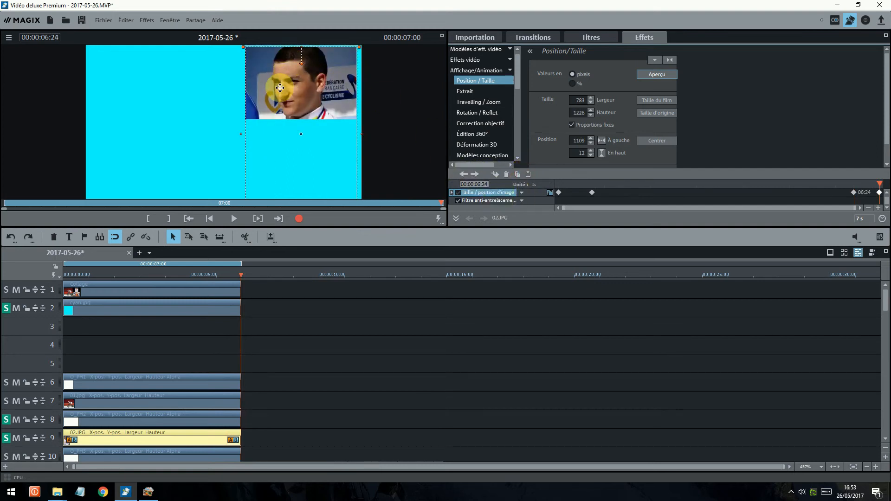
{"action": "left_click_drag", "start_coordinate": [274, 90], "coordinate": [392, 90]}
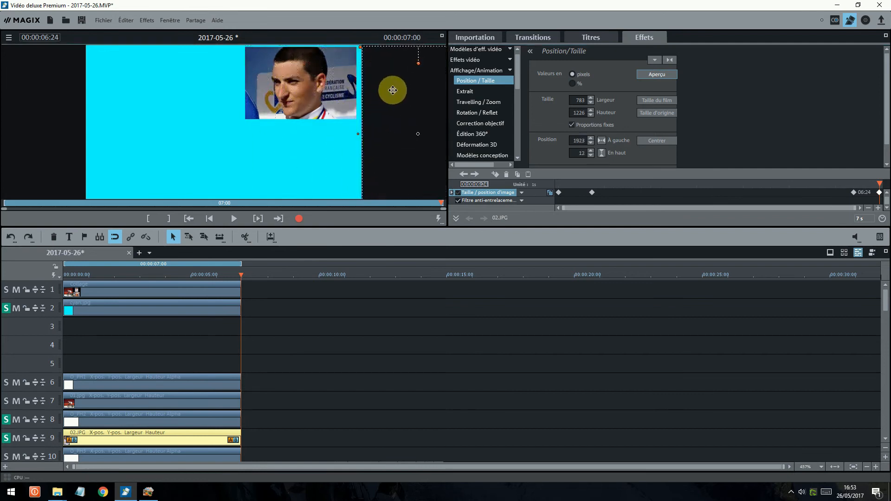
{"action": "mouse_move", "coordinate": [880, 184]}
{"action": "left_mouse_down"}
{"action": "mouse_move", "coordinate": [849, 186]}
{"action": "mouse_move", "coordinate": [886, 189]}
{"action": "left_mouse_up"}
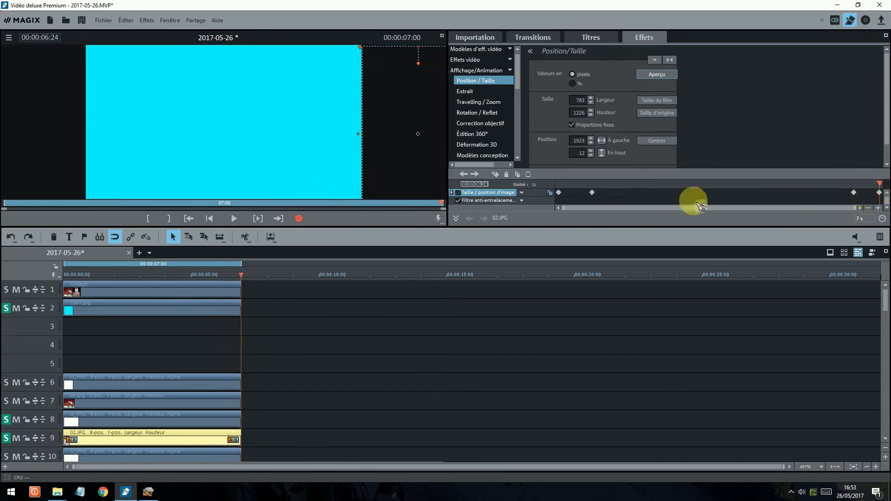
- Step back through 02.JPG's keyframes to 00:00 and play the section to check the photo's movement
{"action": "left_click", "coordinate": [463, 174]}
{"action": "left_click", "coordinate": [462, 174]}
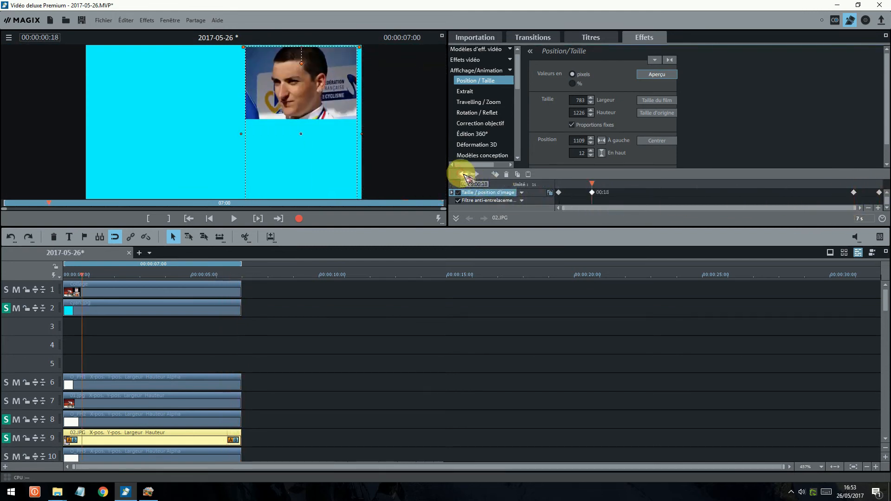
{"action": "left_click", "coordinate": [464, 175]}
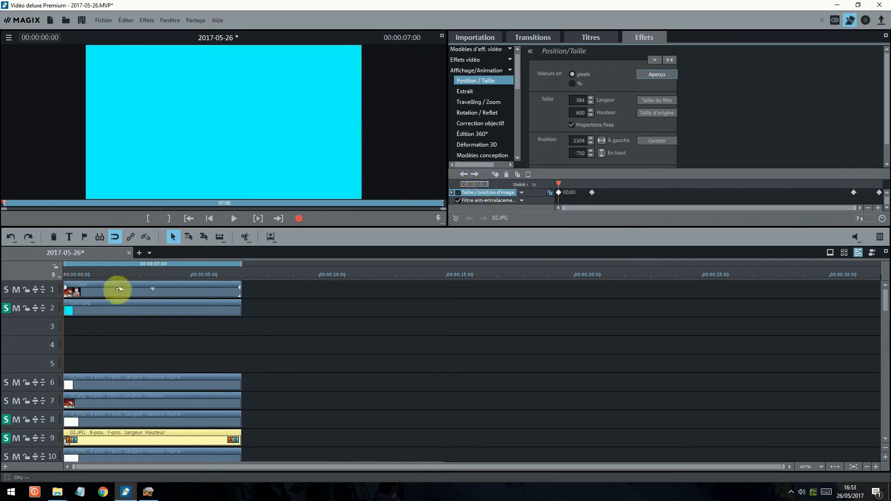
{"action": "left_click", "coordinate": [259, 220]}
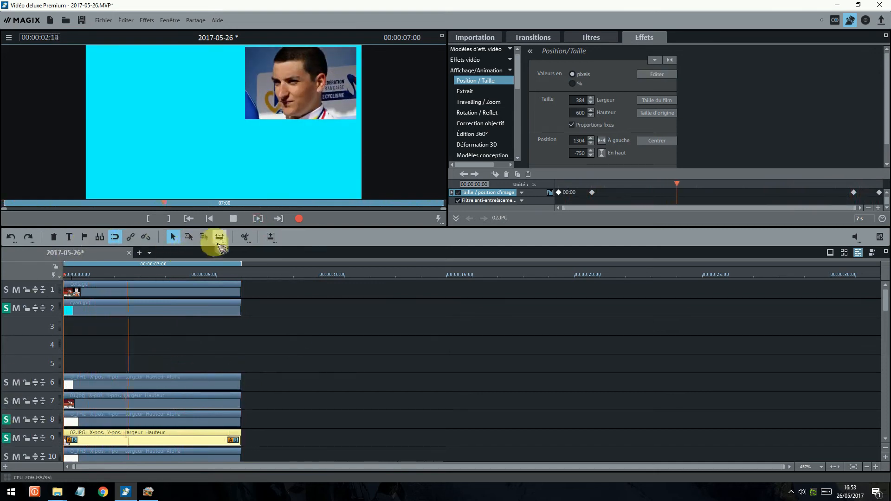
{"action": "left_click", "coordinate": [233, 218]}
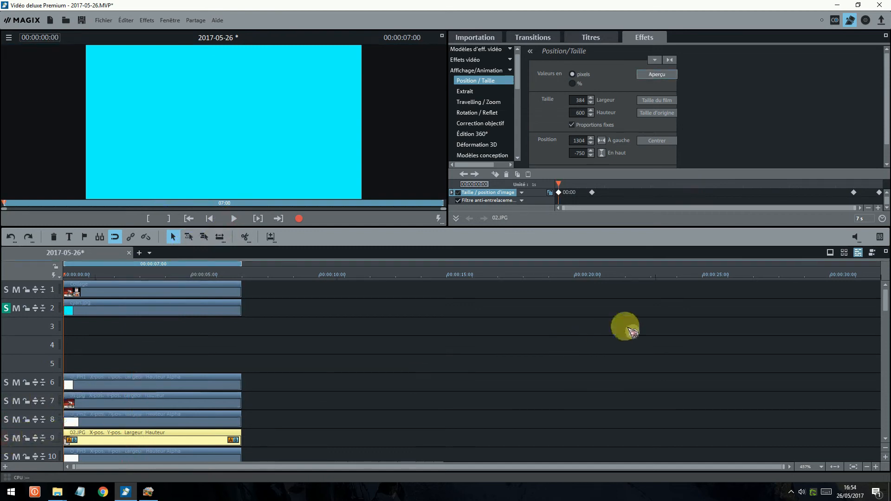
- Solo tracks 10 and 11 along with the cyan background, leaving tracks 8 and 9 out of solo
{"action": "scroll", "coordinate": [886, 309], "scroll_direction": "down", "scroll_amount": 1}
{"action": "scroll", "coordinate": [885, 310], "scroll_direction": "down", "scroll_amount": 2}
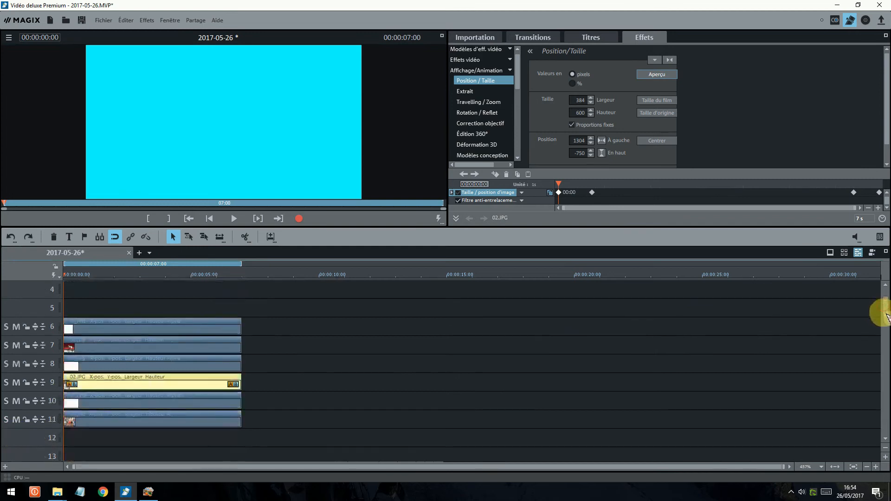
{"action": "left_click", "coordinate": [6, 400]}
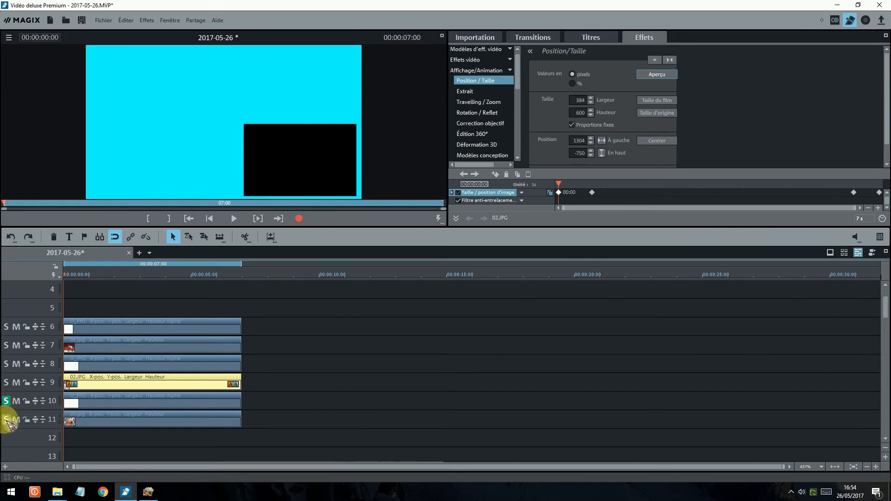
{"action": "left_click", "coordinate": [6, 419]}
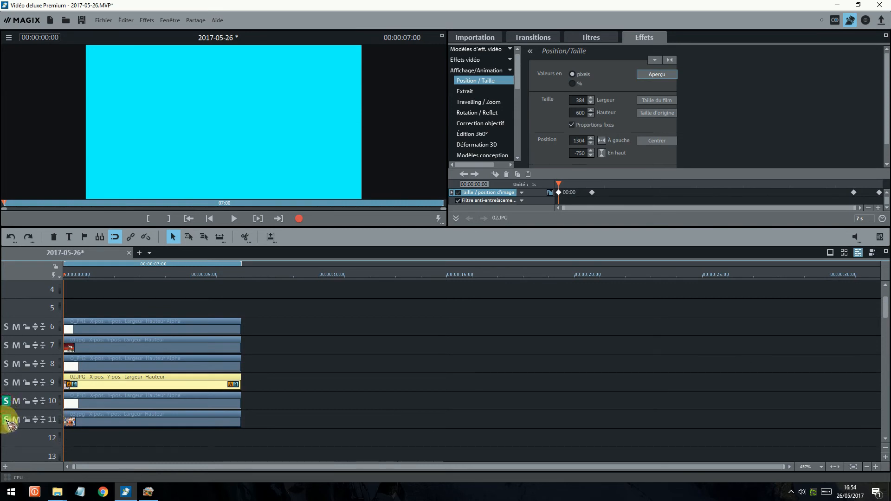
- At the 00:18 keyframe of 03.jpg on track 11, resize the photo to about 919 × 760 px at position 1023, 597
{"action": "left_click", "coordinate": [76, 405]}
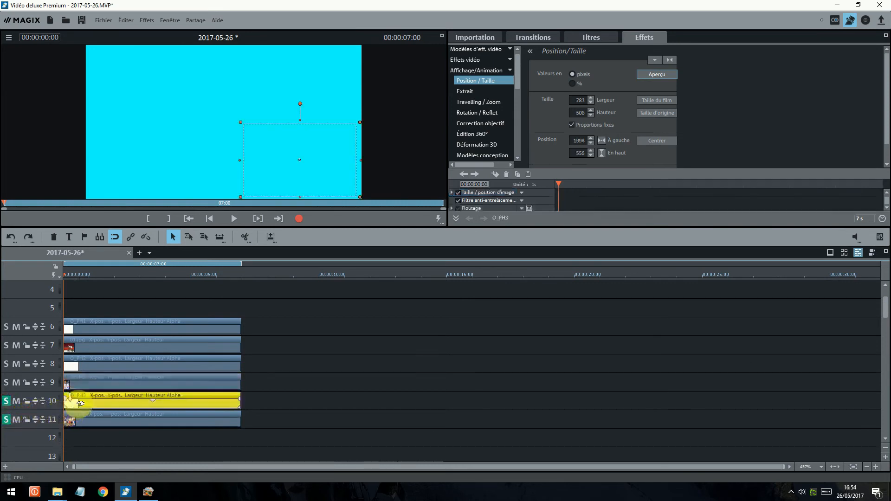
{"action": "left_click", "coordinate": [86, 421]}
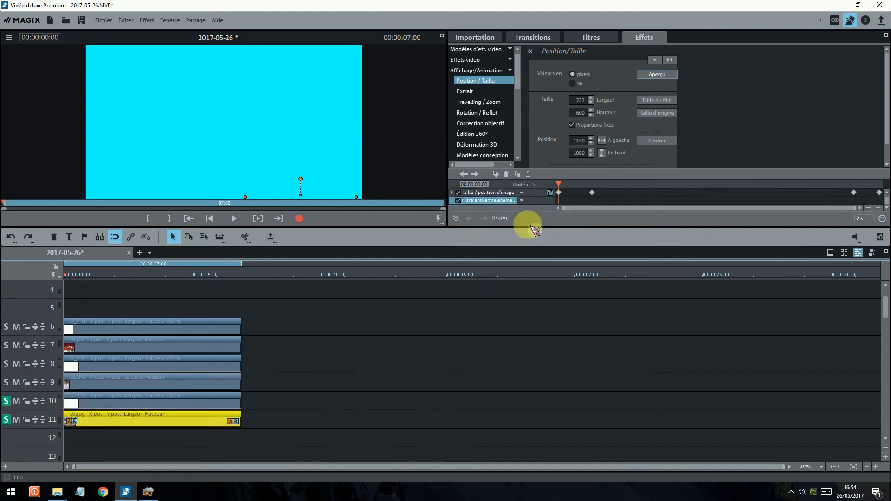
{"action": "left_click", "coordinate": [475, 174]}
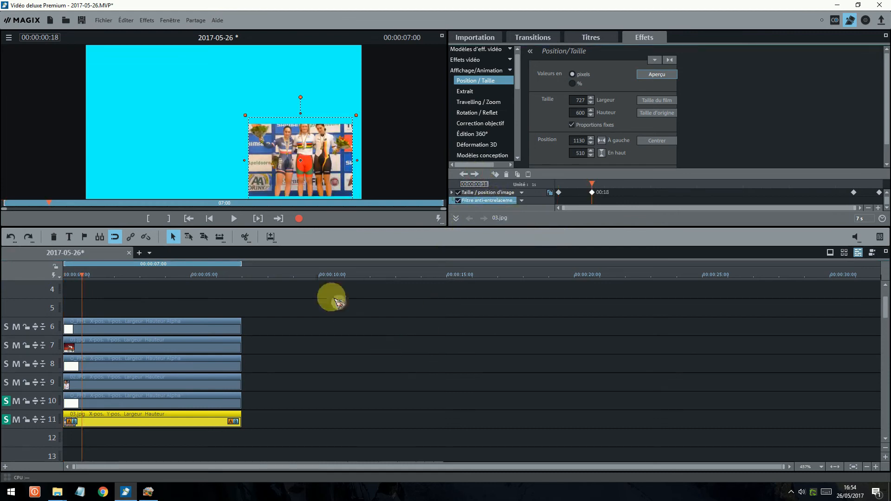
{"action": "left_click_drag", "start_coordinate": [246, 118], "coordinate": [209, 85]}
{"action": "left_click_drag", "start_coordinate": [270, 149], "coordinate": [299, 185]}
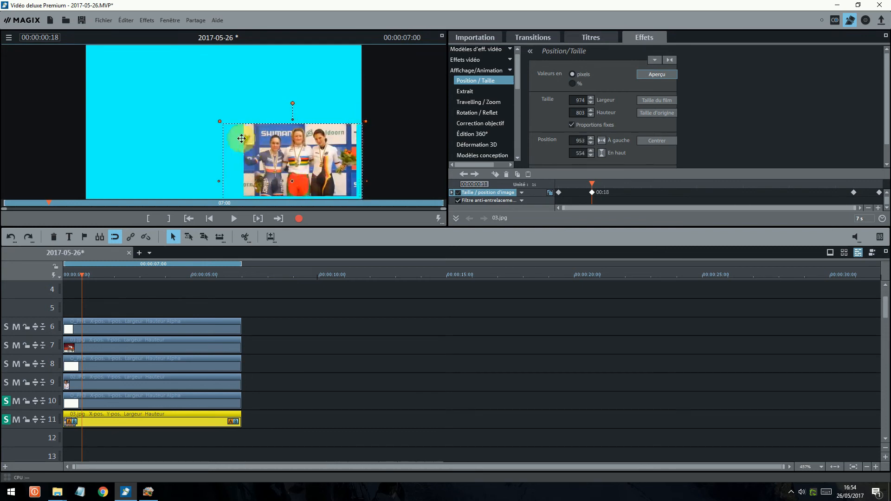
{"action": "left_click_drag", "start_coordinate": [218, 121], "coordinate": [227, 127]}
{"action": "left_click_drag", "start_coordinate": [290, 168], "coordinate": [294, 169]}
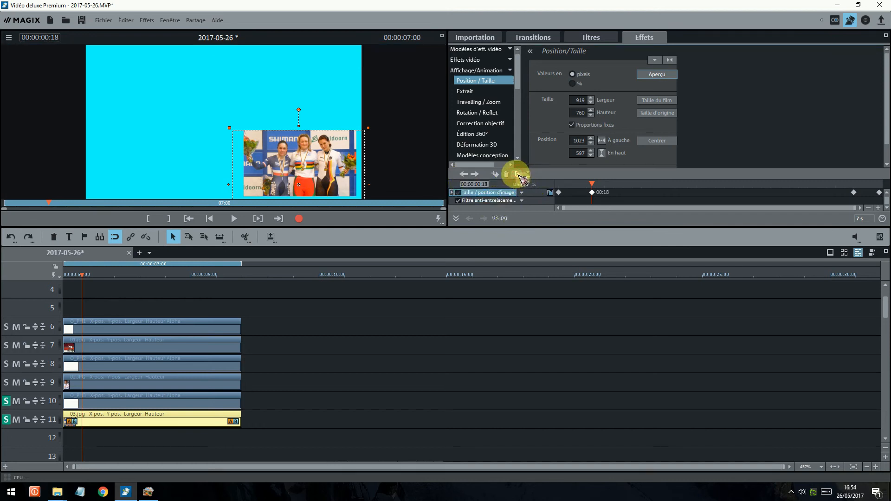
- Paste the 00:18 size and position of 03.jpg onto its 06:10 keyframe and preview the section
{"action": "left_click", "coordinate": [474, 174]}
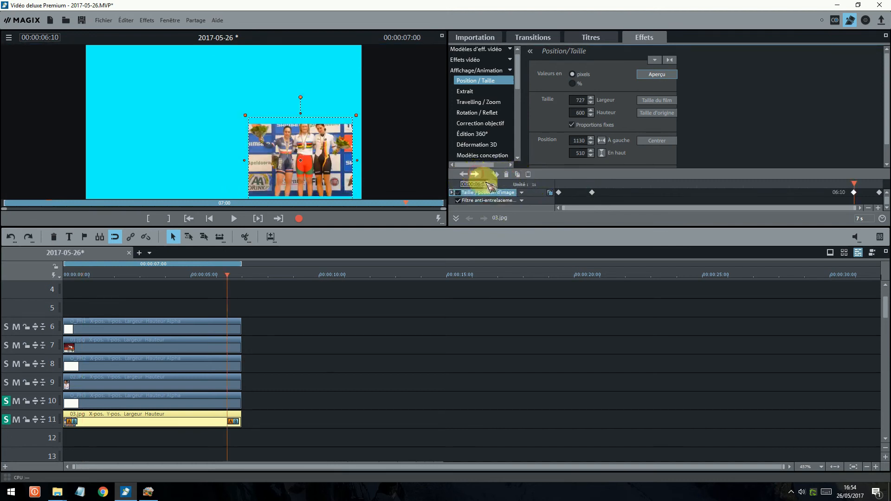
{"action": "left_click", "coordinate": [528, 175]}
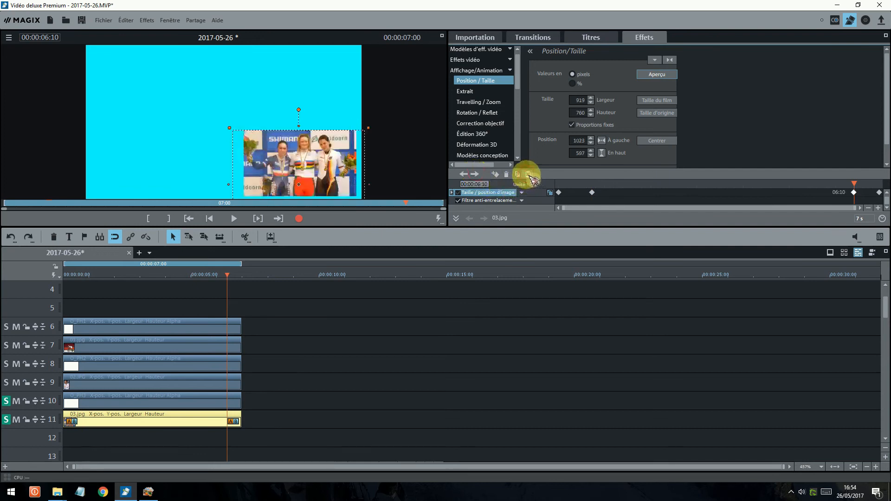
{"action": "left_click", "coordinate": [258, 220]}
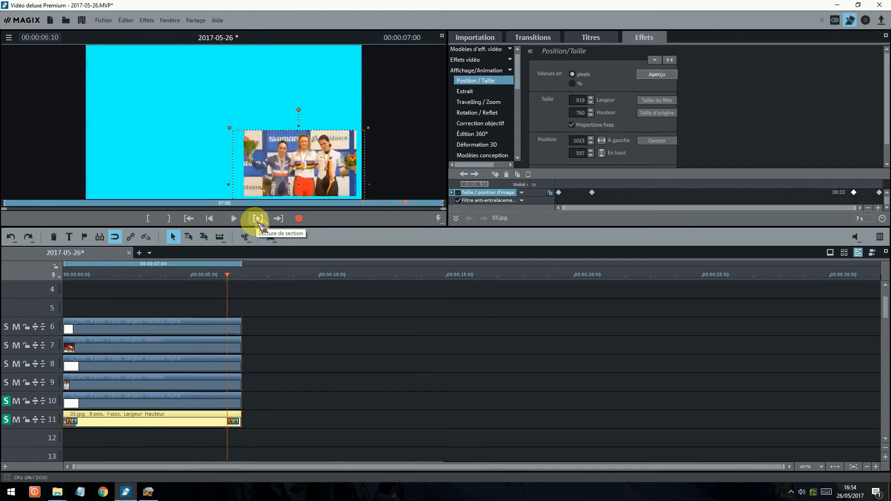
- Switch off the solo of tracks 10, 11 and 2 to show the whole collage
{"action": "left_click", "coordinate": [6, 401]}
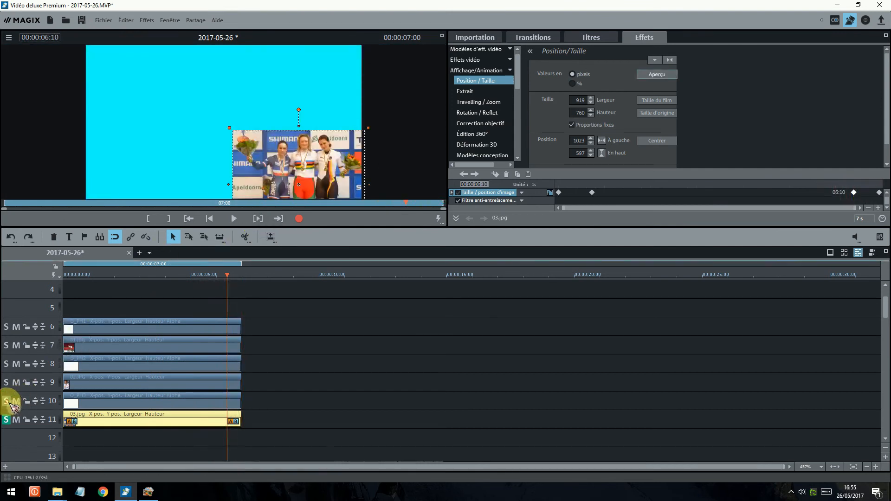
{"action": "left_click", "coordinate": [7, 419]}
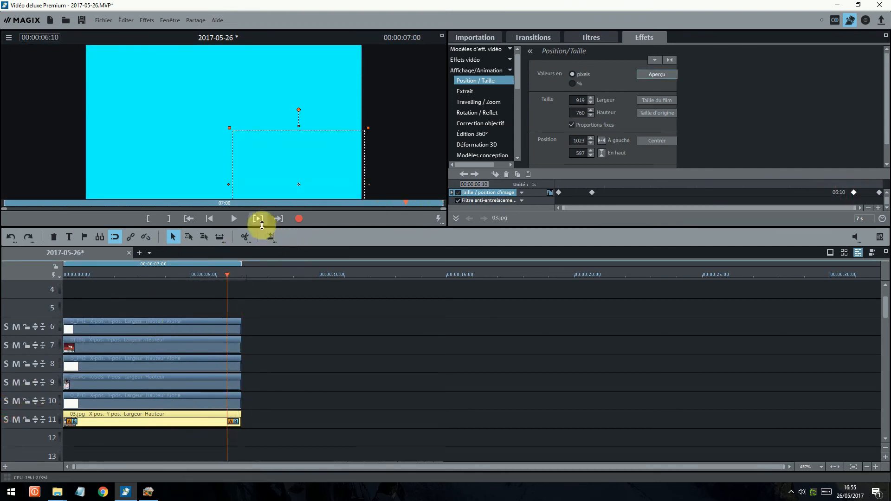
{"action": "scroll", "coordinate": [8, 322], "scroll_direction": "up", "scroll_amount": 3}
{"action": "left_click", "coordinate": [8, 309]}
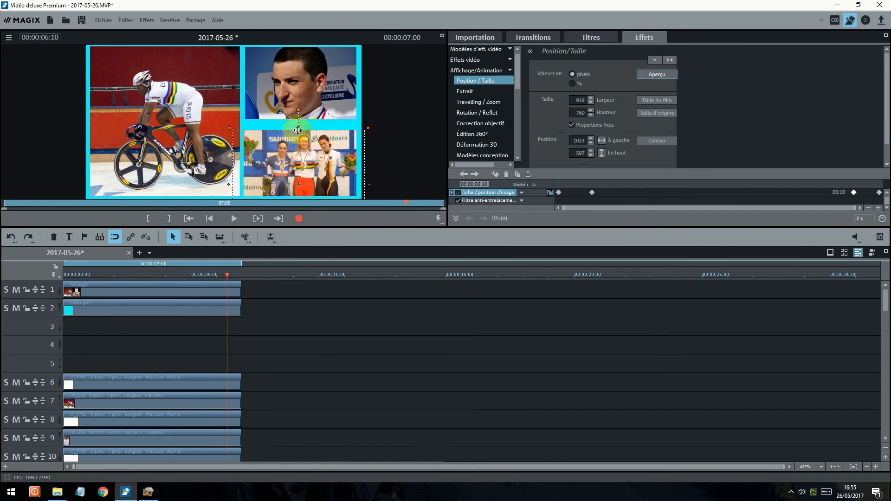
- Move 03.jpg to about 1035, 537 at its 06:10 keyframe, match its 00:18 keyframe to that placement, and preview the collage
{"action": "left_click_drag", "start_coordinate": [292, 149], "coordinate": [296, 141]}
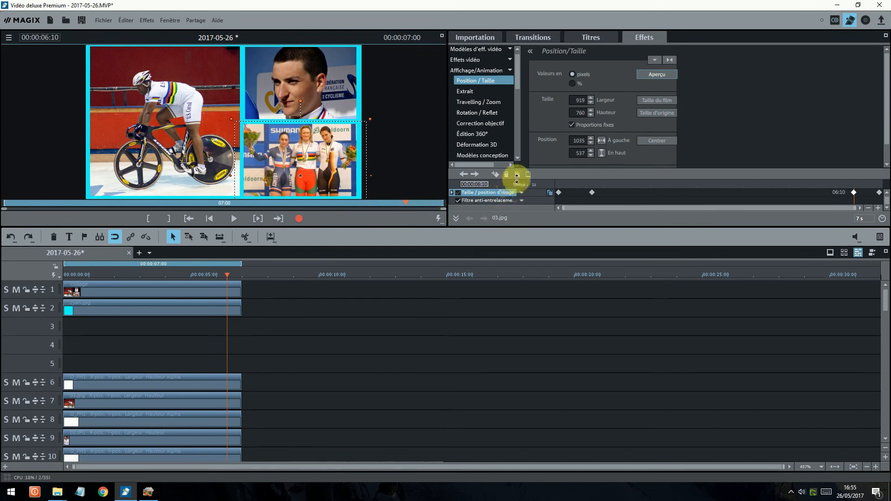
{"action": "left_click", "coordinate": [464, 175]}
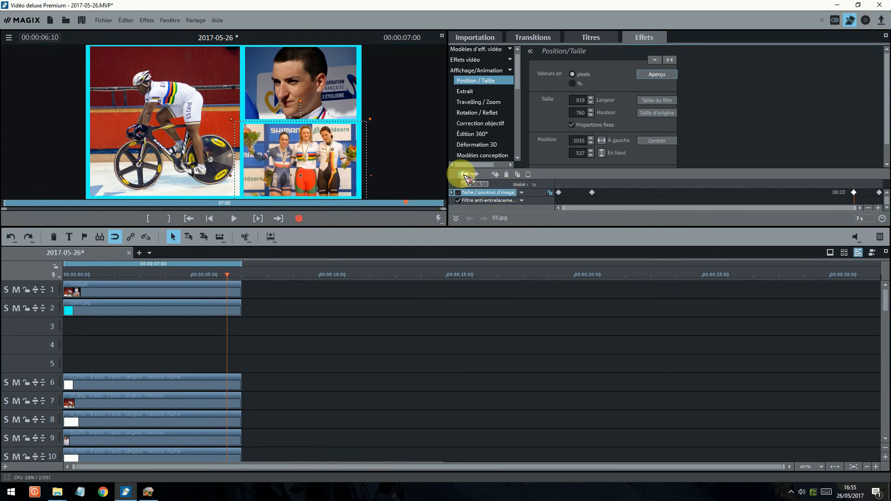
{"action": "left_click", "coordinate": [529, 174]}
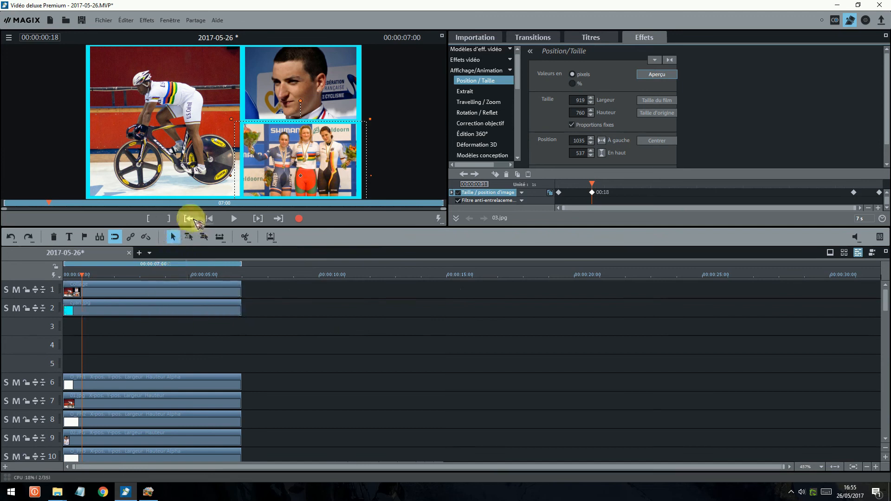
{"action": "left_click", "coordinate": [193, 220]}
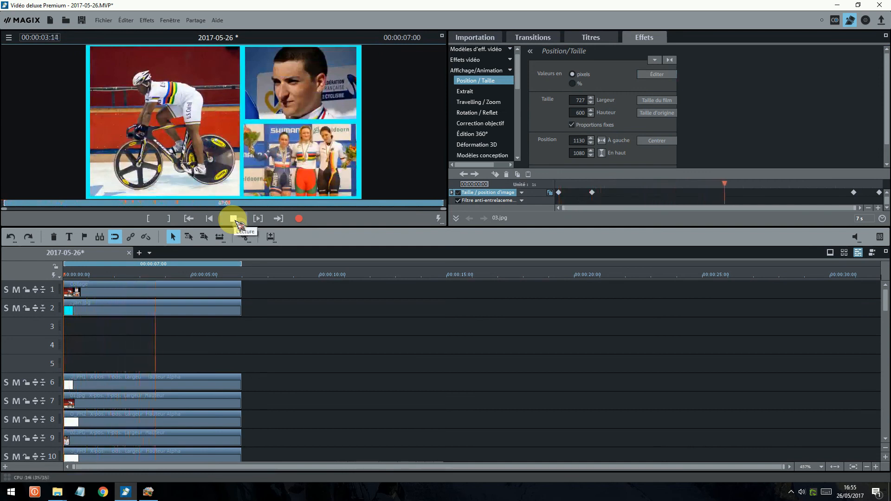
{"action": "left_click", "coordinate": [234, 219]}
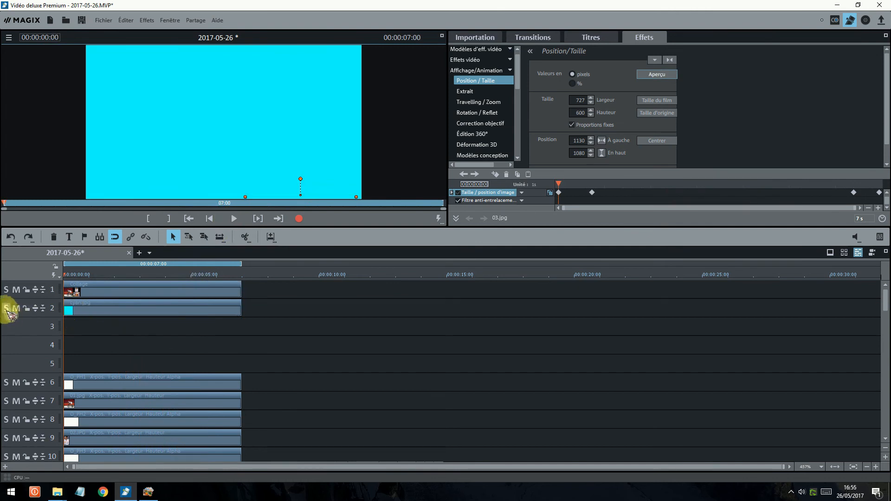
- Mute the cyan background on track 2, preview the collage without it, and stop on the frame at 02:22
{"action": "left_click", "coordinate": [16, 308]}
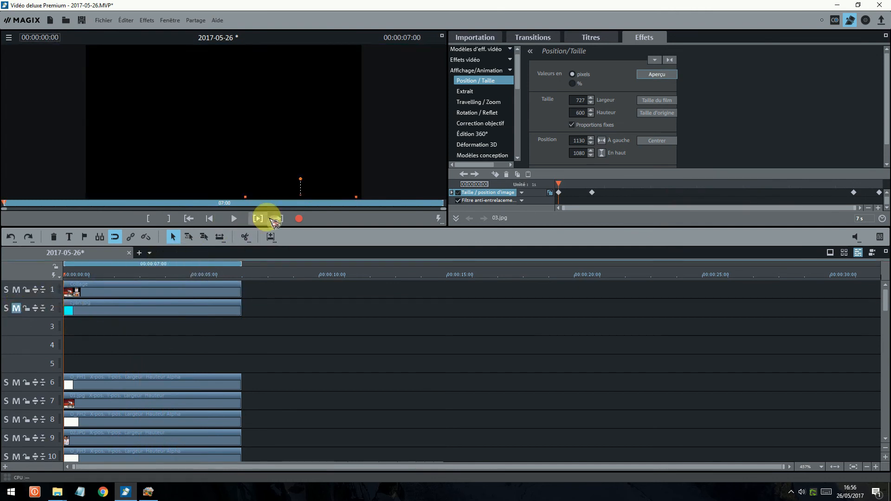
{"action": "left_click", "coordinate": [234, 219]}
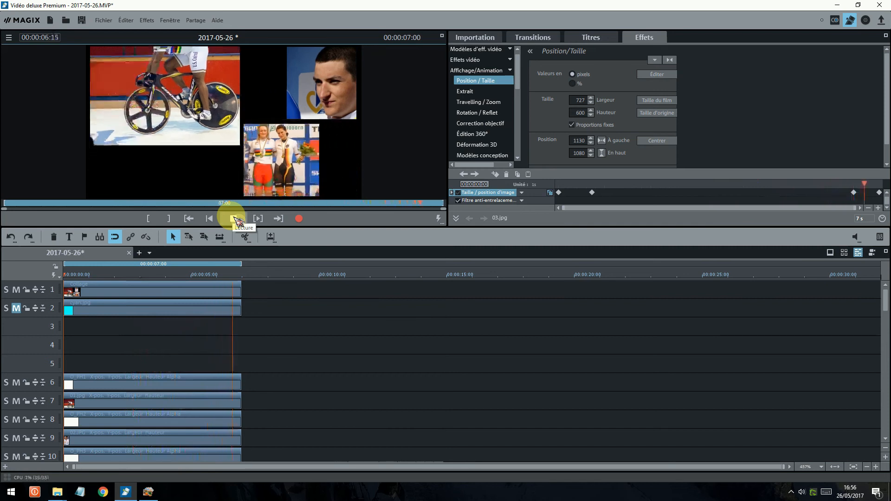
{"action": "left_click", "coordinate": [234, 218]}
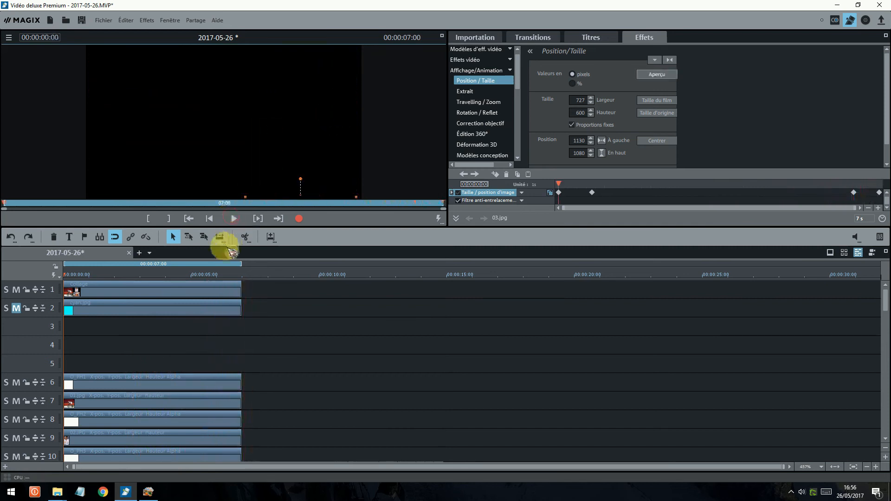
{"action": "left_click", "coordinate": [138, 276]}
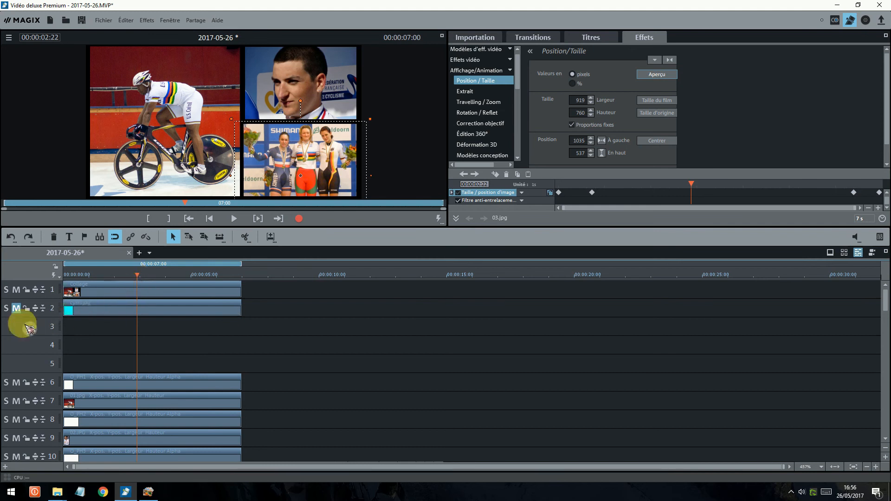
{"action": "key", "text": "alt+Tab"}
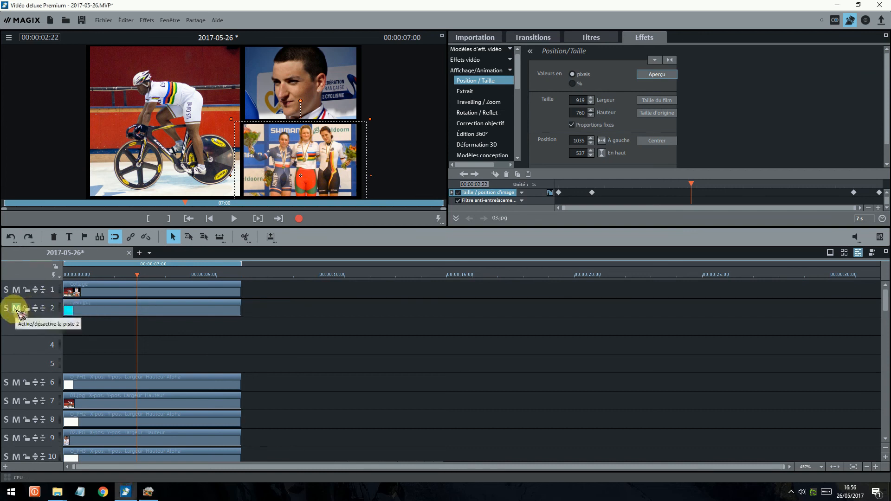
{"action": "left_click", "coordinate": [17, 309]}
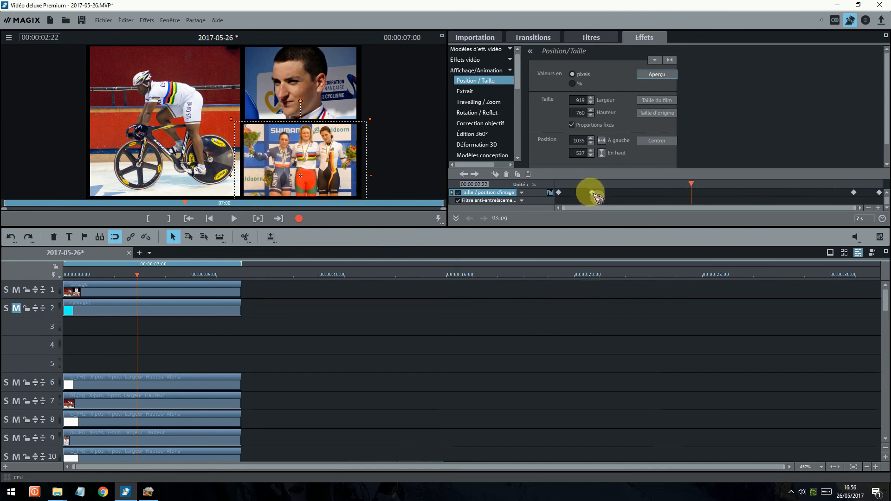
- Step through the size and position keyframes of 03.jpg at 00:18, 06:10 and 00:00 to review the animation
{"action": "left_click", "coordinate": [464, 175]}
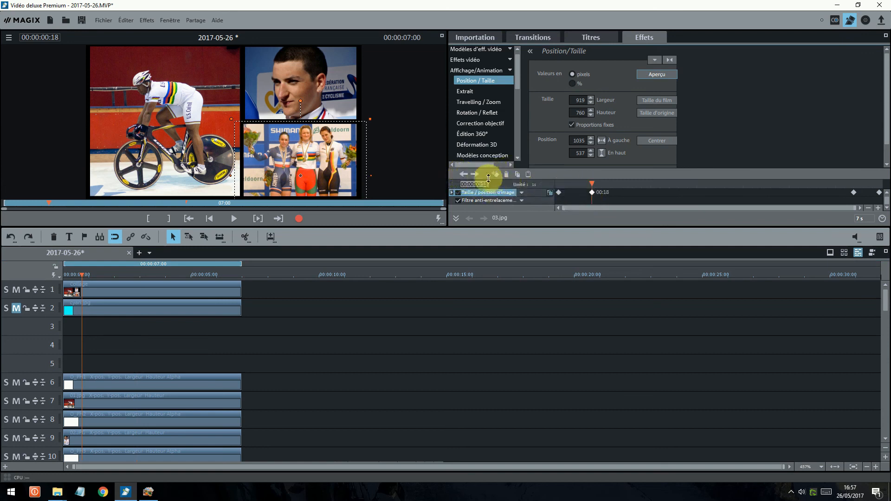
{"action": "left_click", "coordinate": [476, 175]}
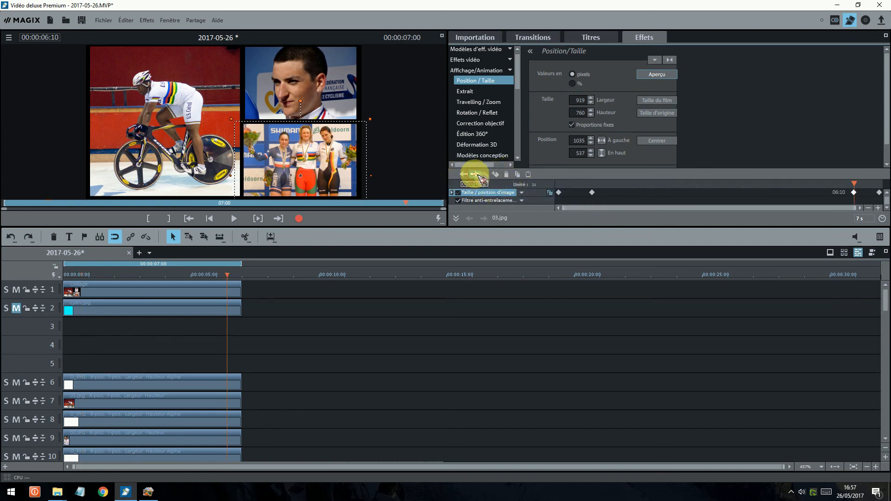
{"action": "left_click", "coordinate": [463, 174]}
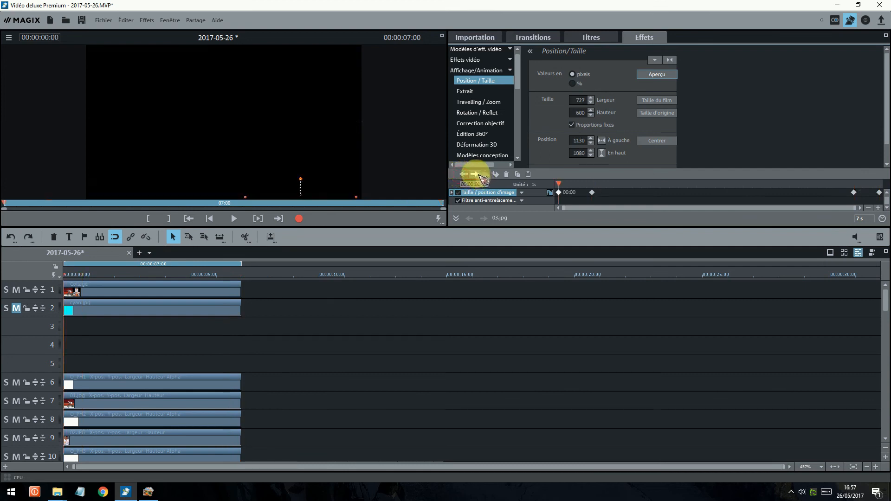